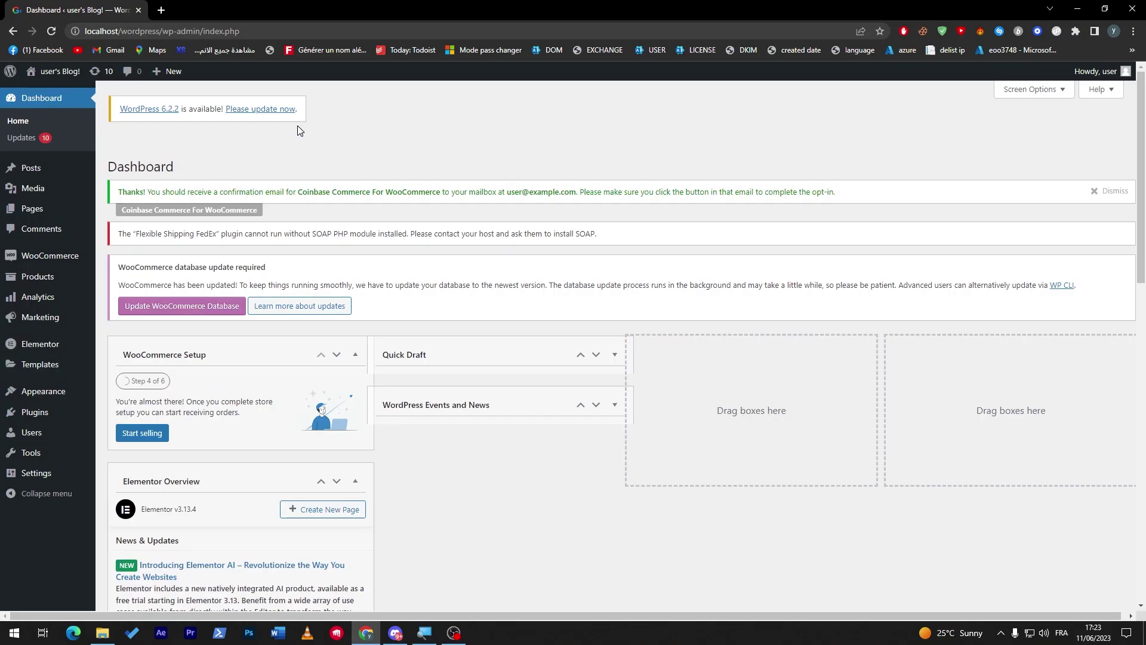
Find Coinbase Commerce For WooCommerce 1.4.14 in Installed Plugins and select its title
mouse_move(46, 421)
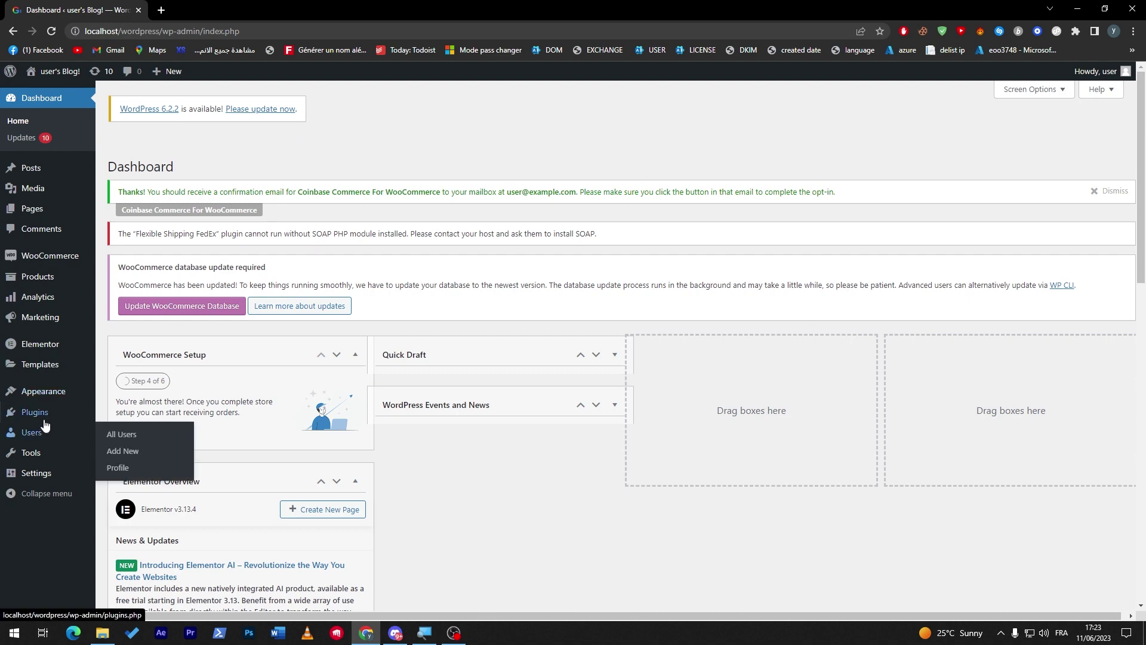
left_click(117, 414)
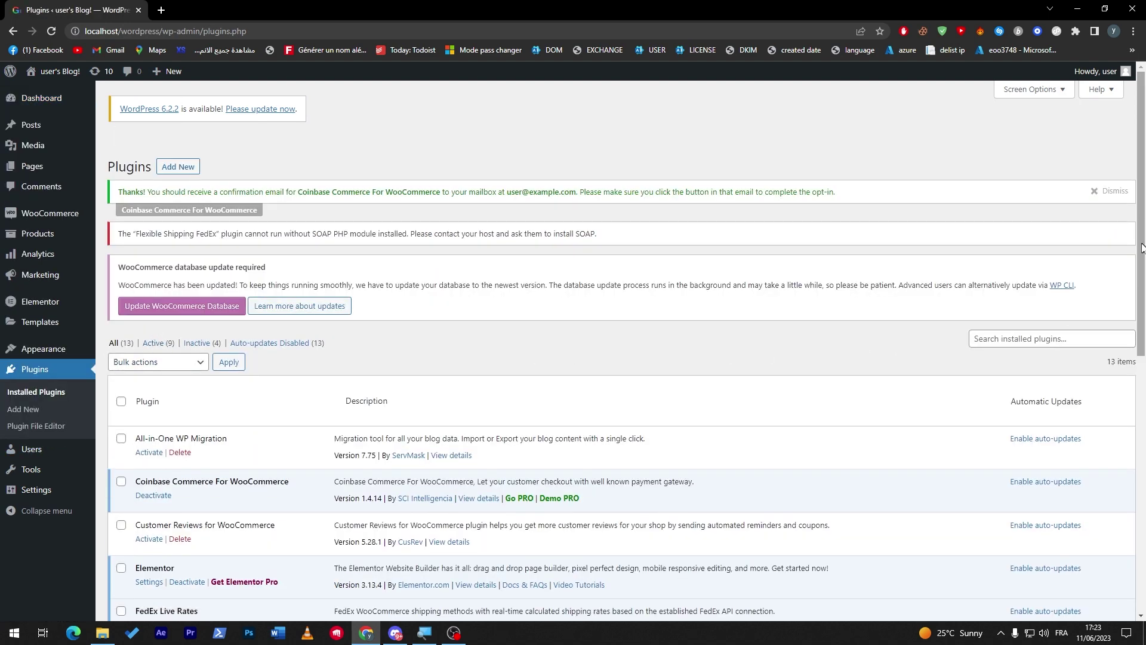
scroll(1141, 247, "down", 4)
left_click_drag(154, 245, 273, 244)
left_click(197, 245)
triple_click(275, 243)
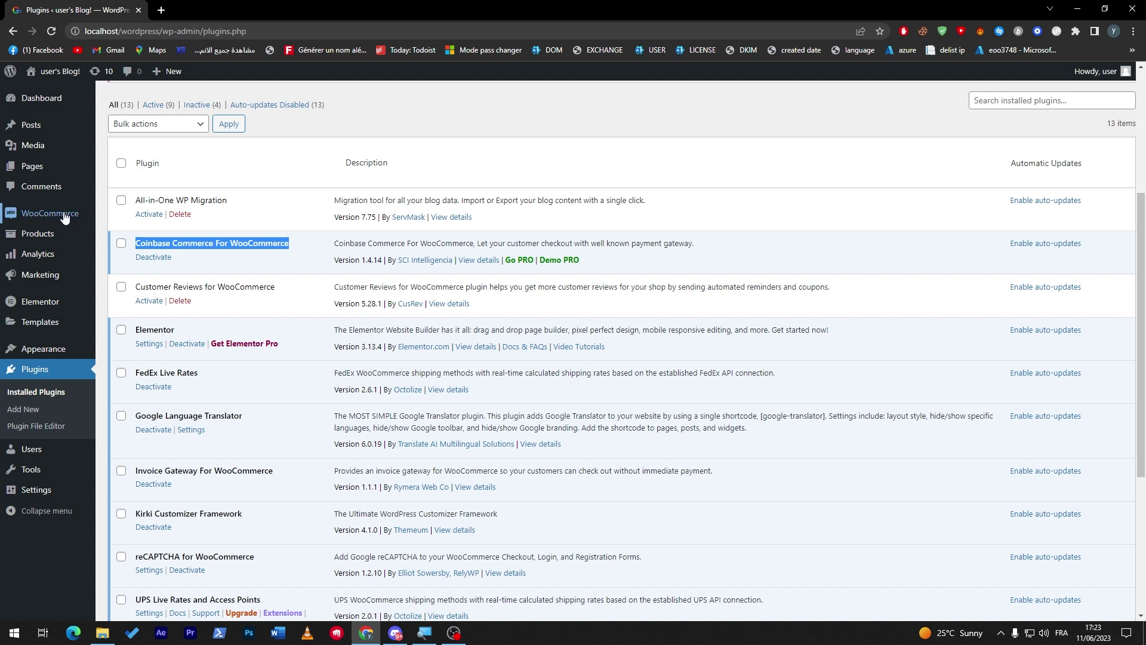
mouse_move(62, 217)
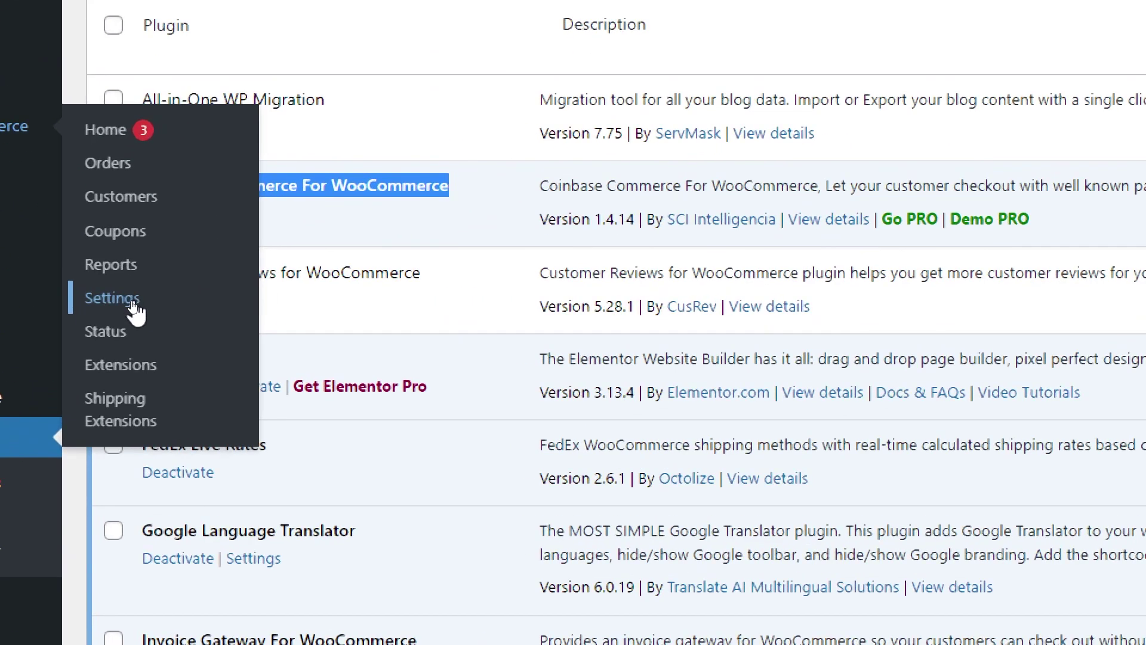
Show the WooCommerce payment methods and point out the not-yet-enabled Coinbase Commerce Gateway
left_click(134, 310)
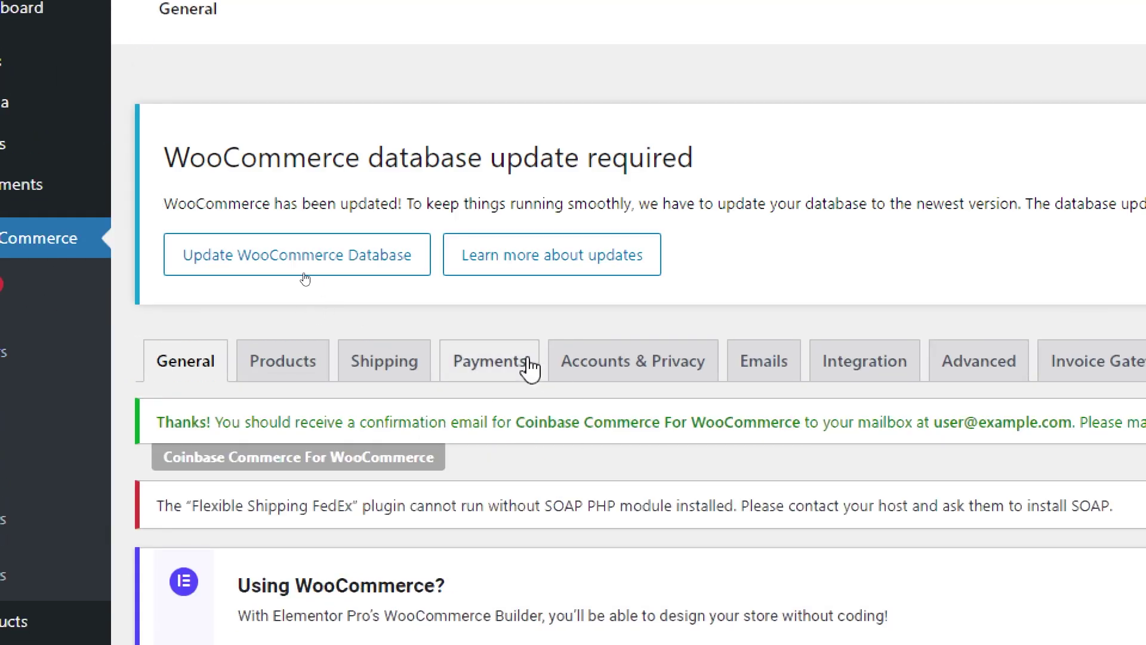
left_click(503, 368)
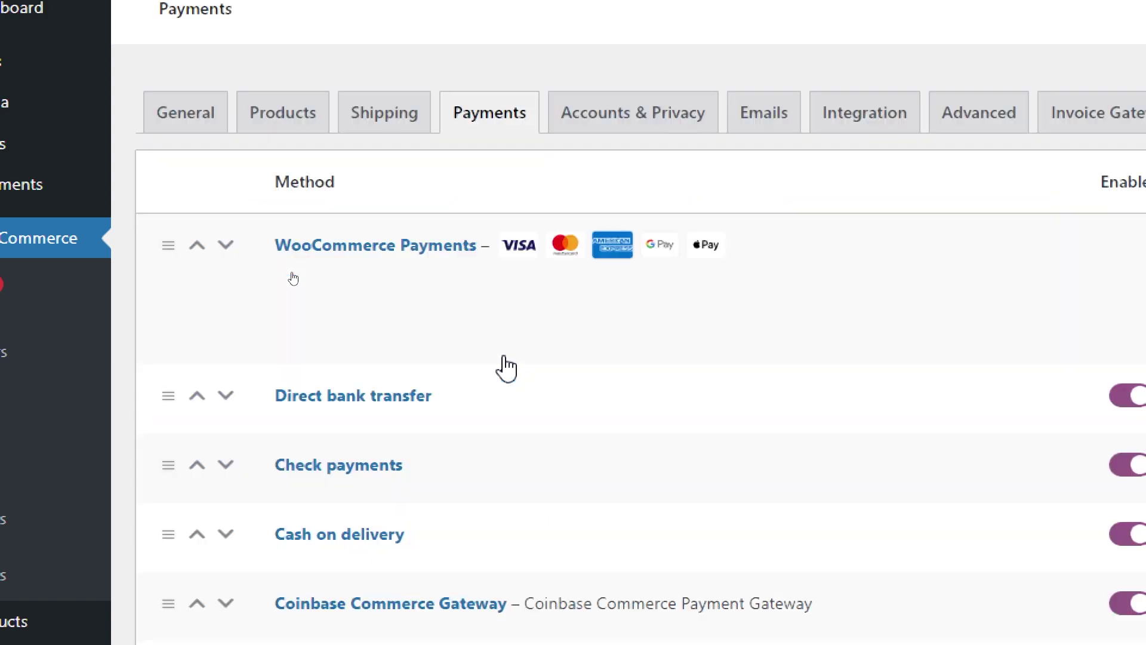
scroll(733, 338, "down", 4)
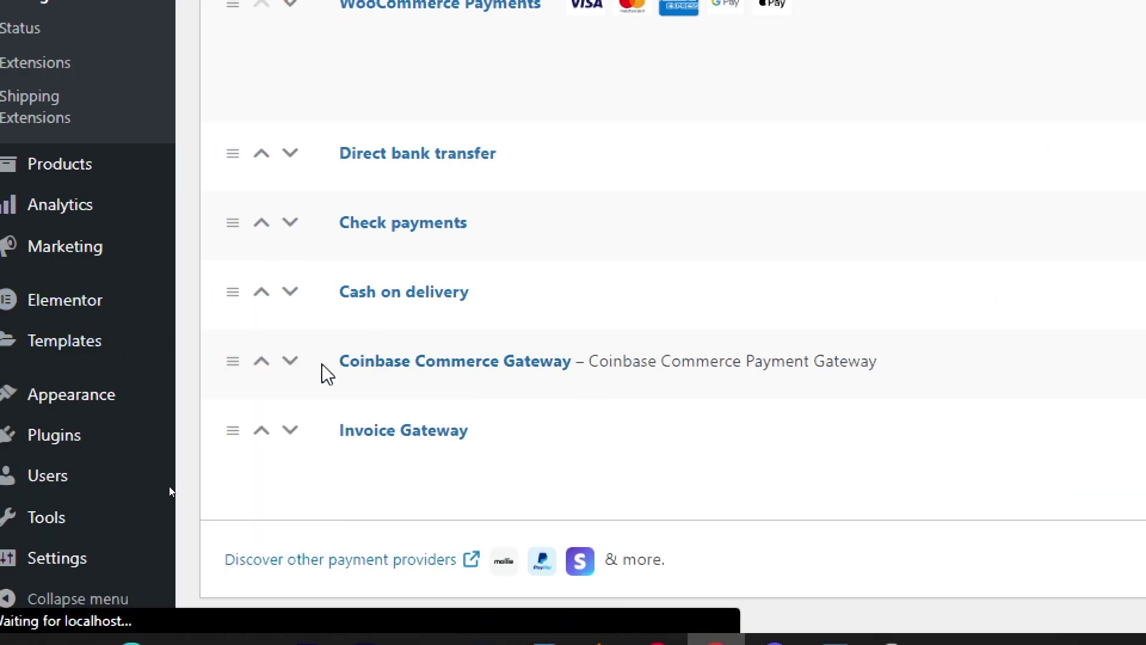
left_click_drag(325, 374, 673, 351)
left_click(676, 354)
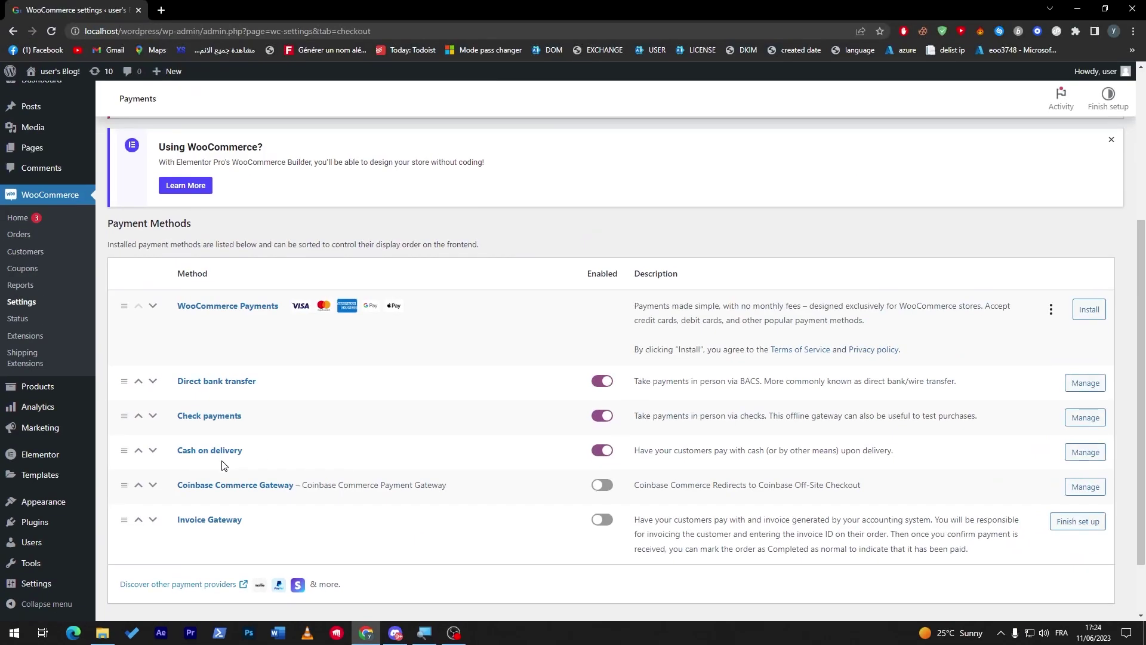
Tick Enable Coinbase Payments in the Coinbase Commerce Gateway settings and save, leaving the API key blank
left_click(197, 485)
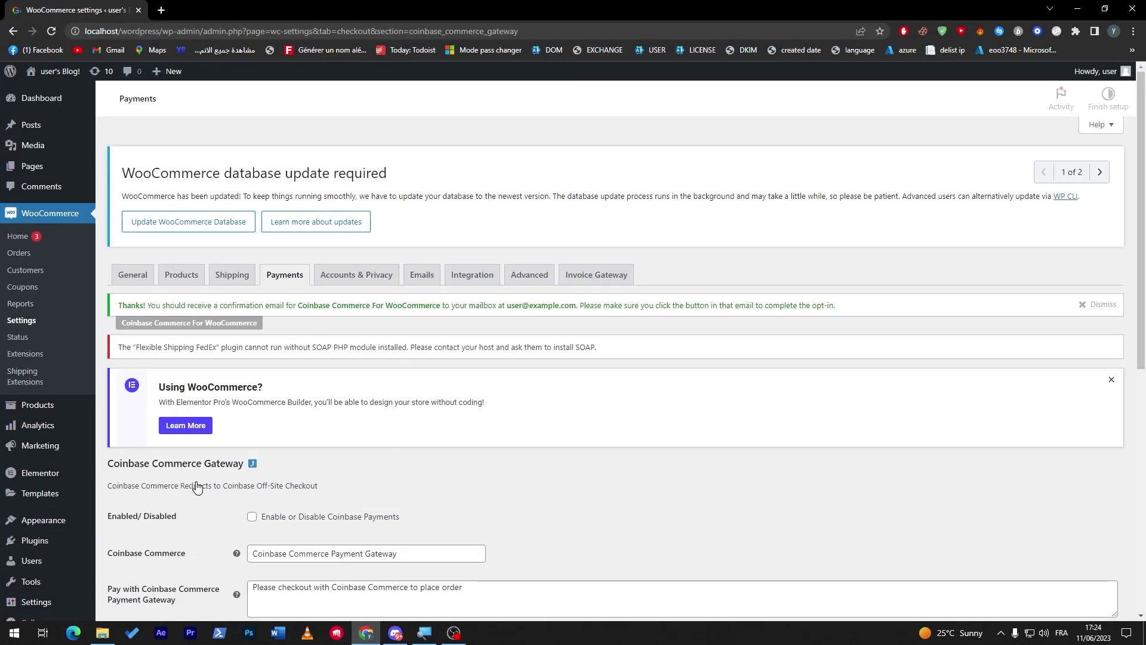
left_click_drag(1143, 228, 1143, 368)
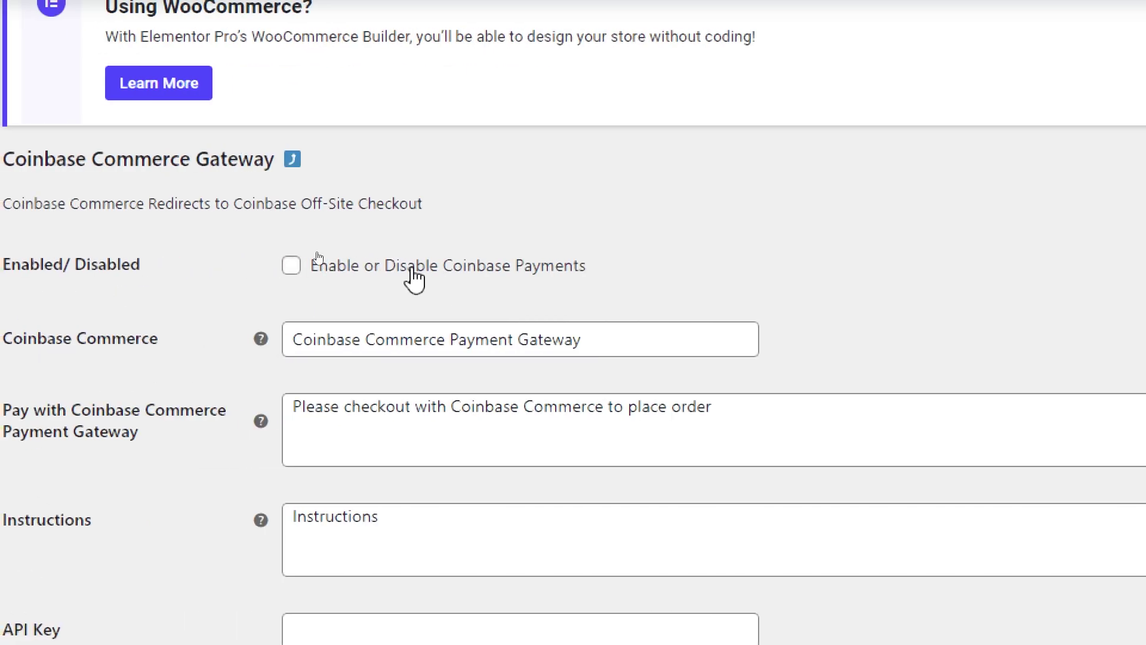
left_click(291, 266)
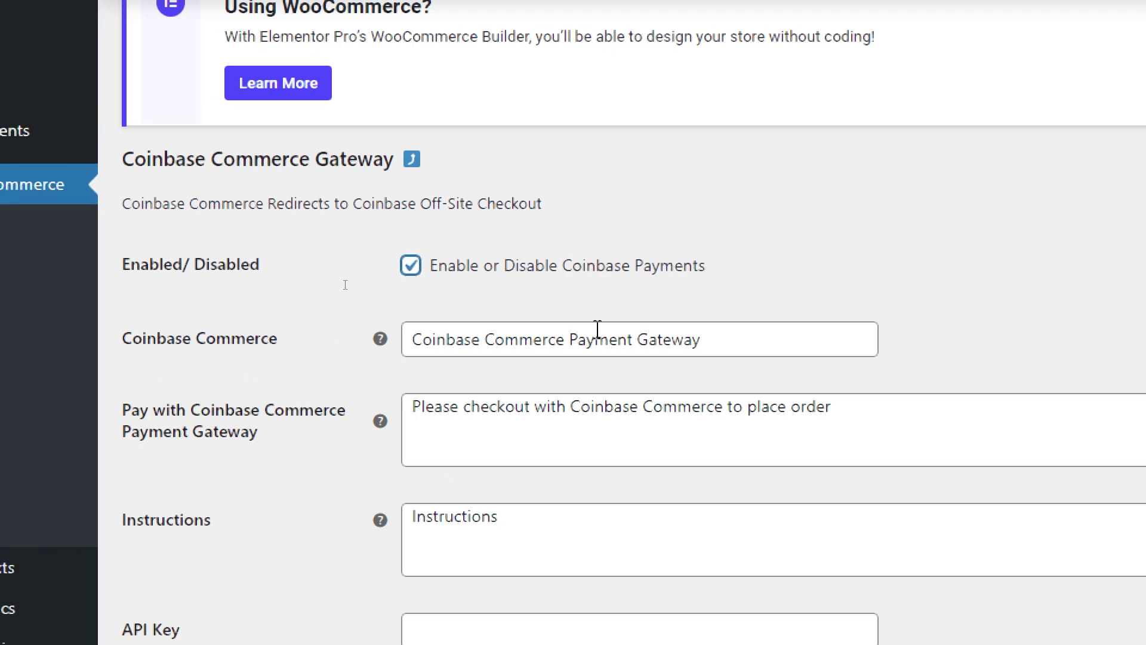
scroll(1023, 618, "down", 5)
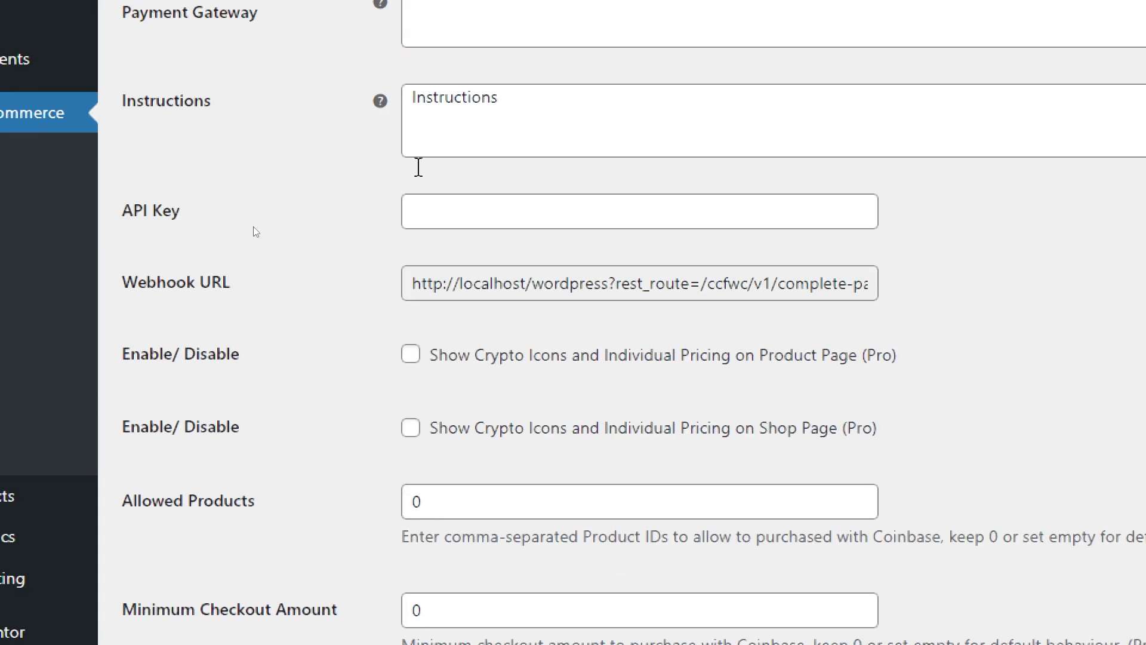
left_click(414, 210)
left_click(333, 231)
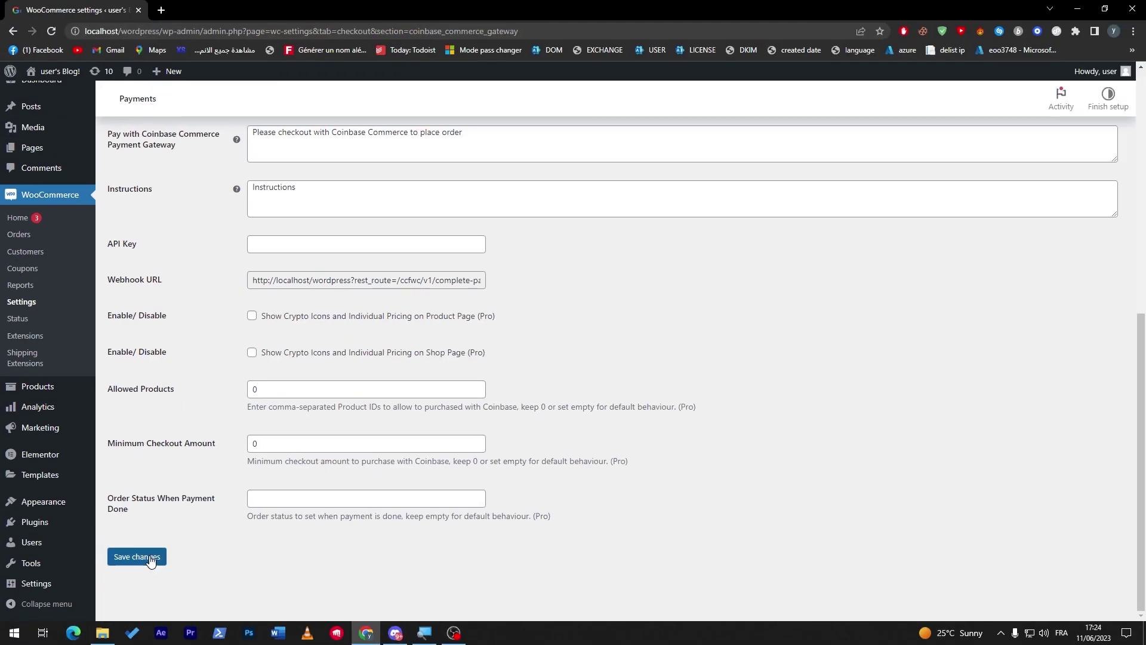
left_click(150, 555)
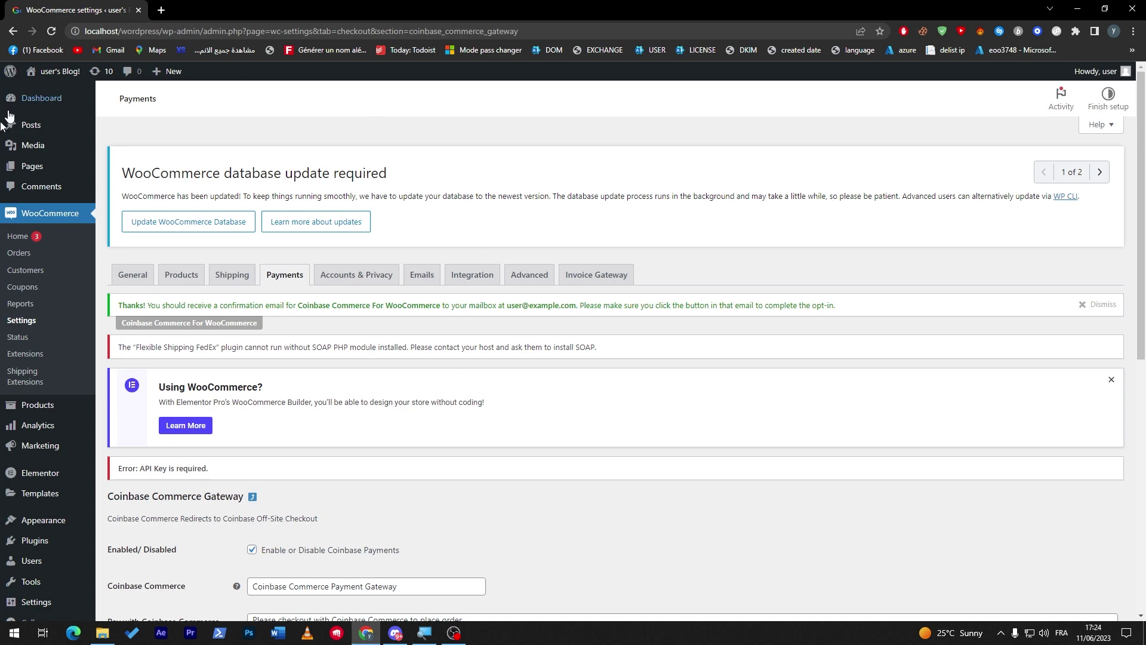
Go from the WooCommerce home page to the Payments settings tab
left_click(18, 236)
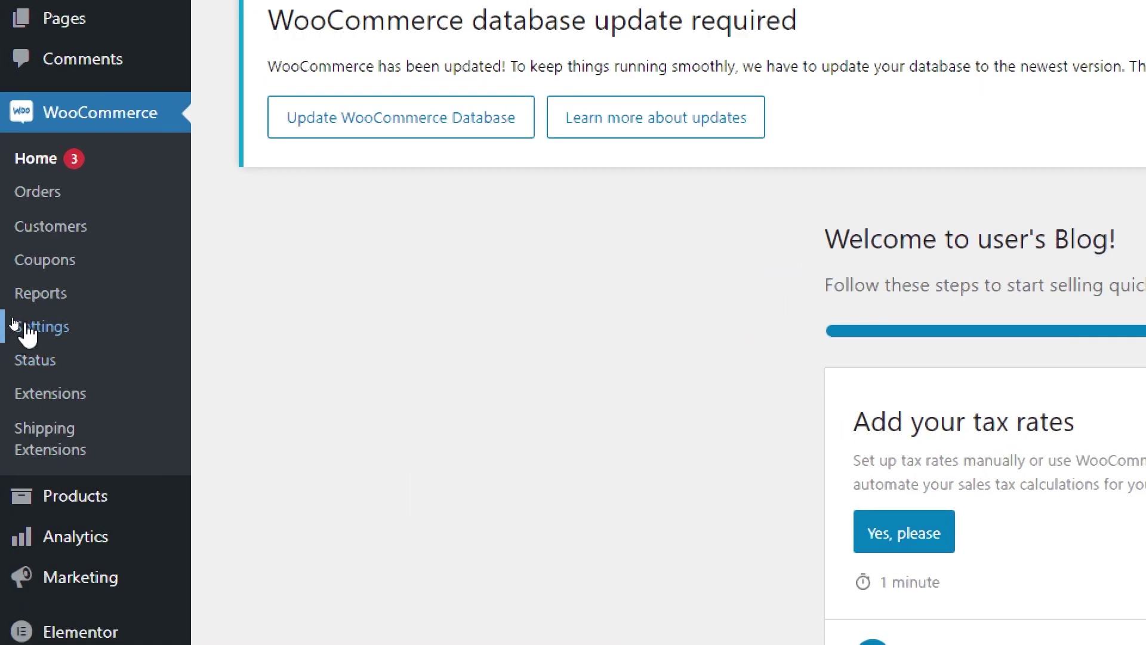
left_click(26, 332)
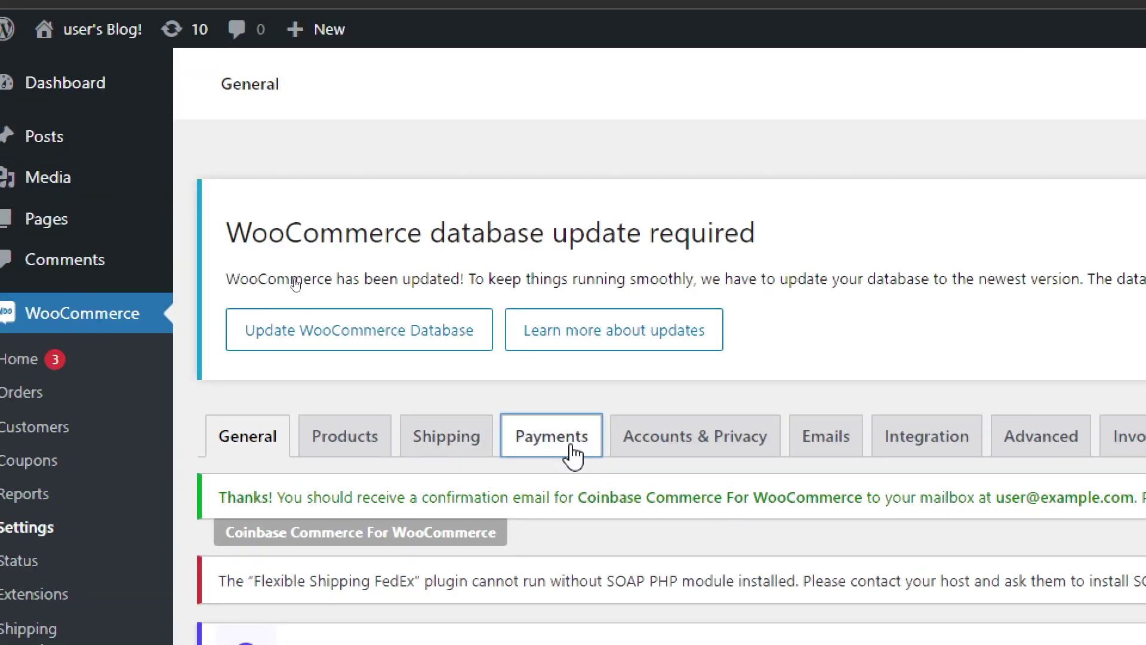
left_click(570, 455)
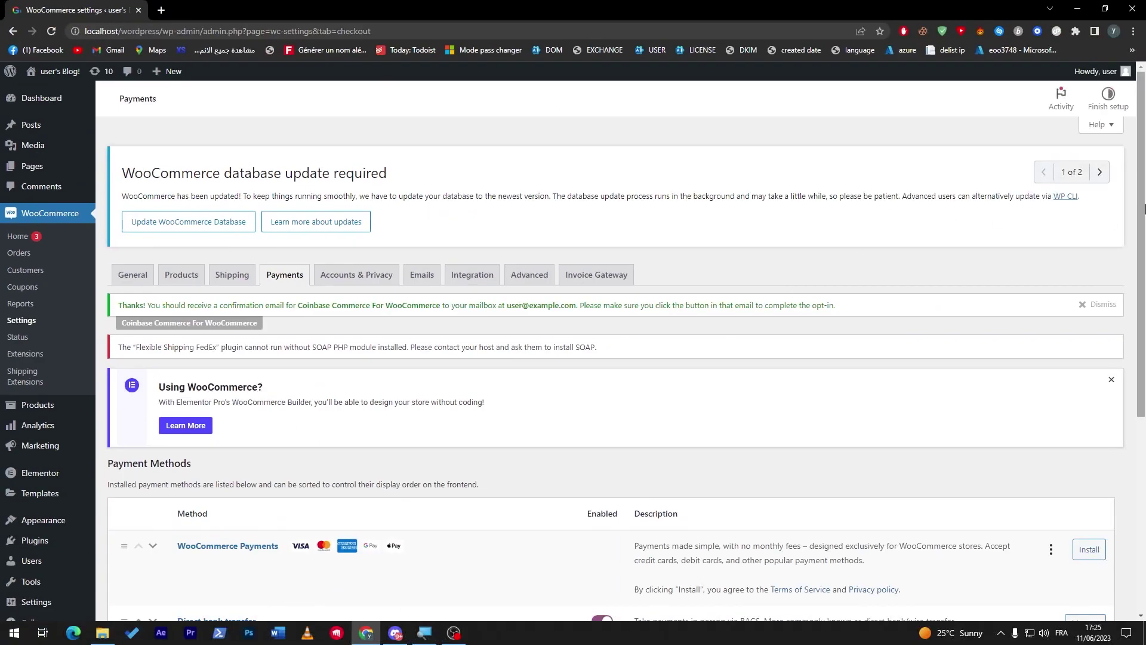
scroll(718, 250, "down", 3)
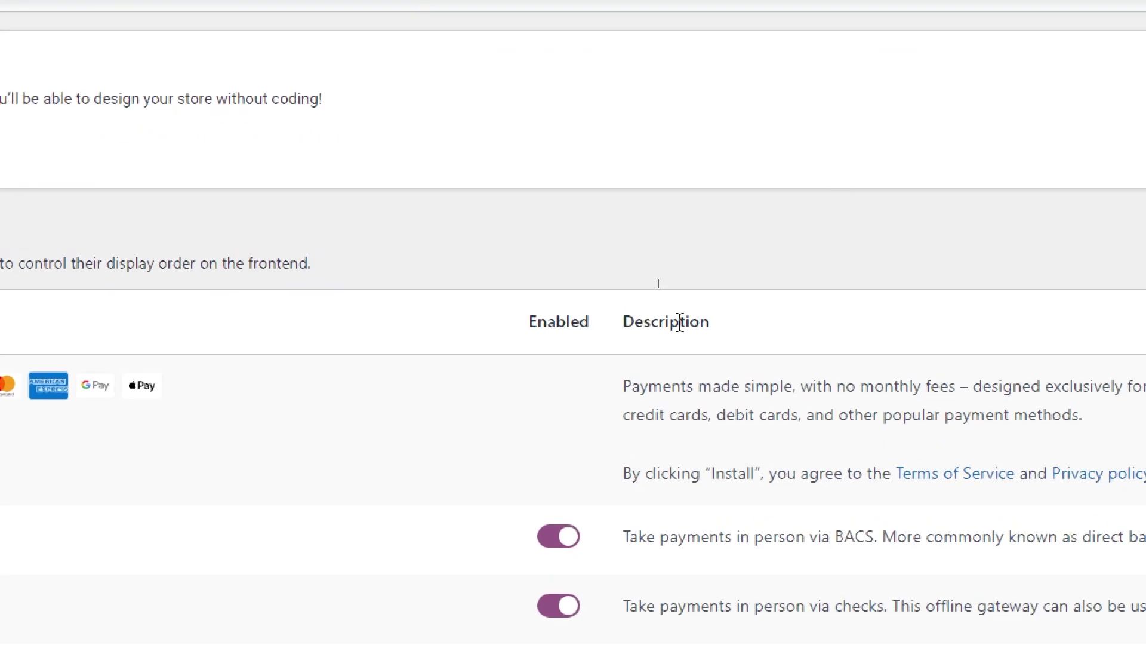
Check the Enabled column, where Coinbase Commerce Gateway now shows as enabled
double_click(555, 319)
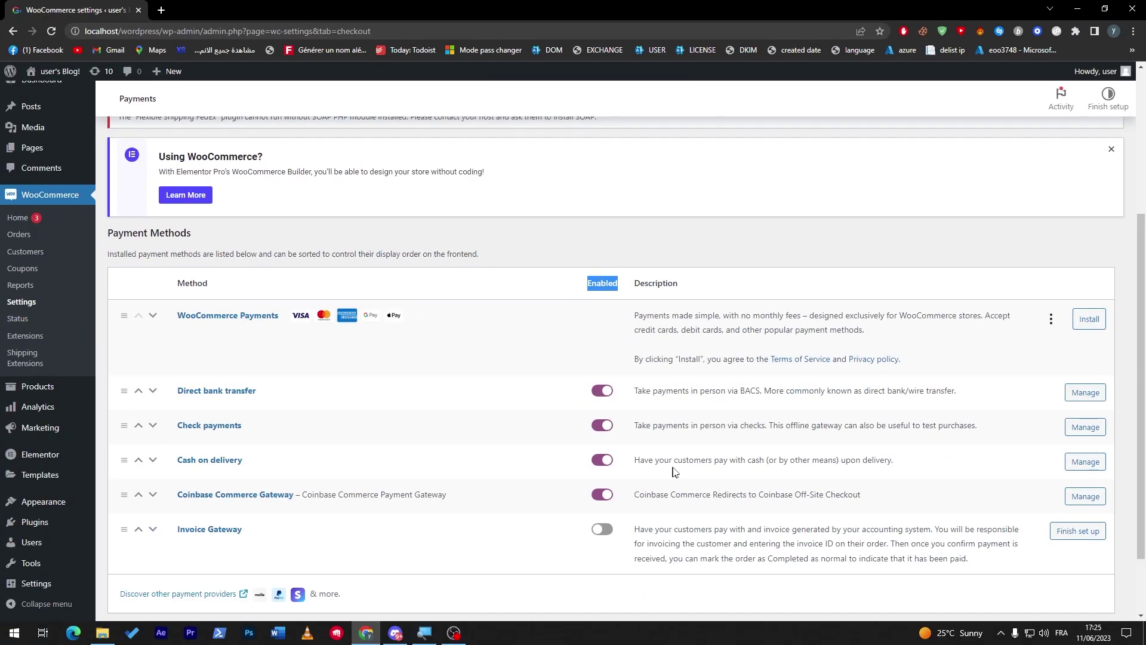
scroll(763, 471, "down", 2)
left_click(671, 509)
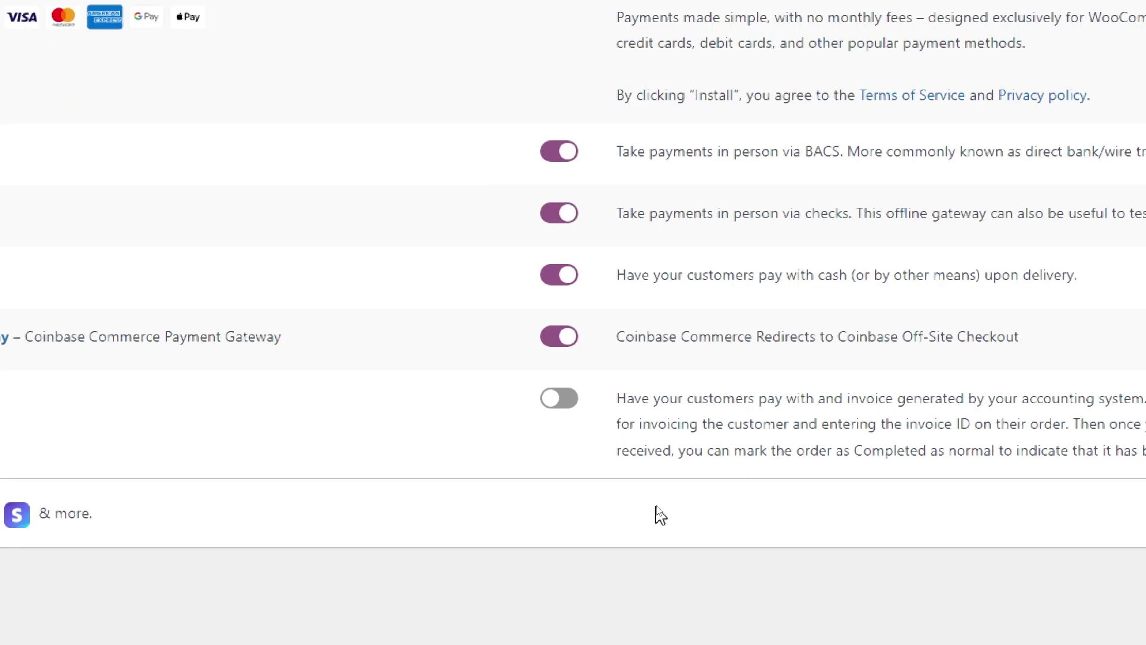
left_click_drag(252, 348, 209, 348)
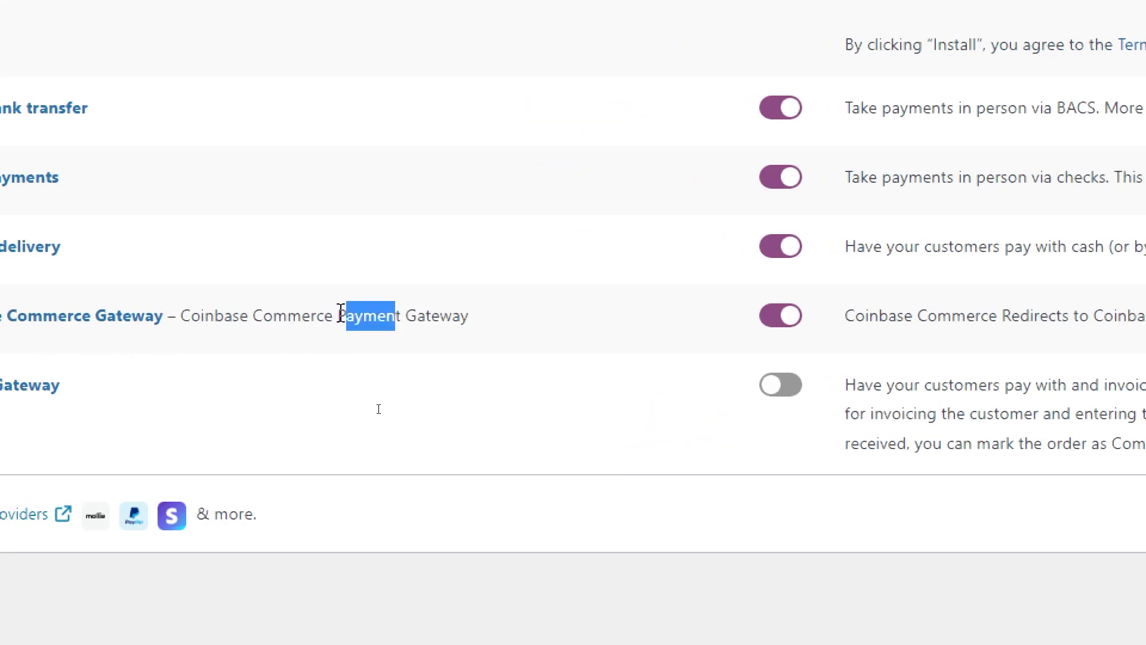
left_click(341, 314)
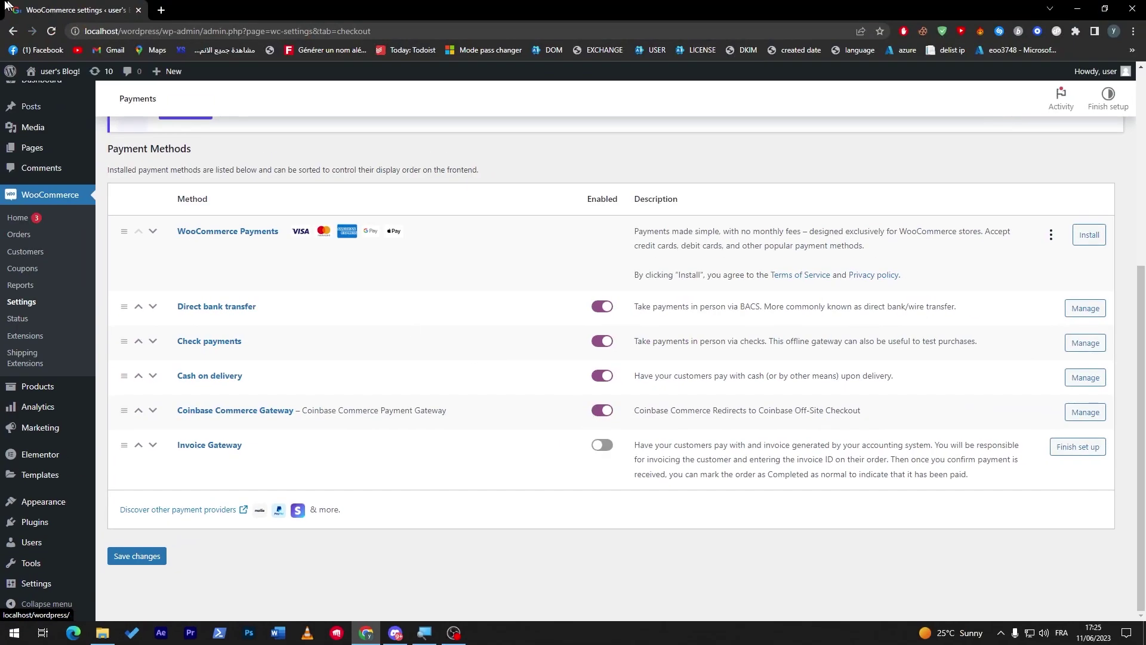
Add the Iphone X to the cart from its storefront product page
mouse_move(89, 387)
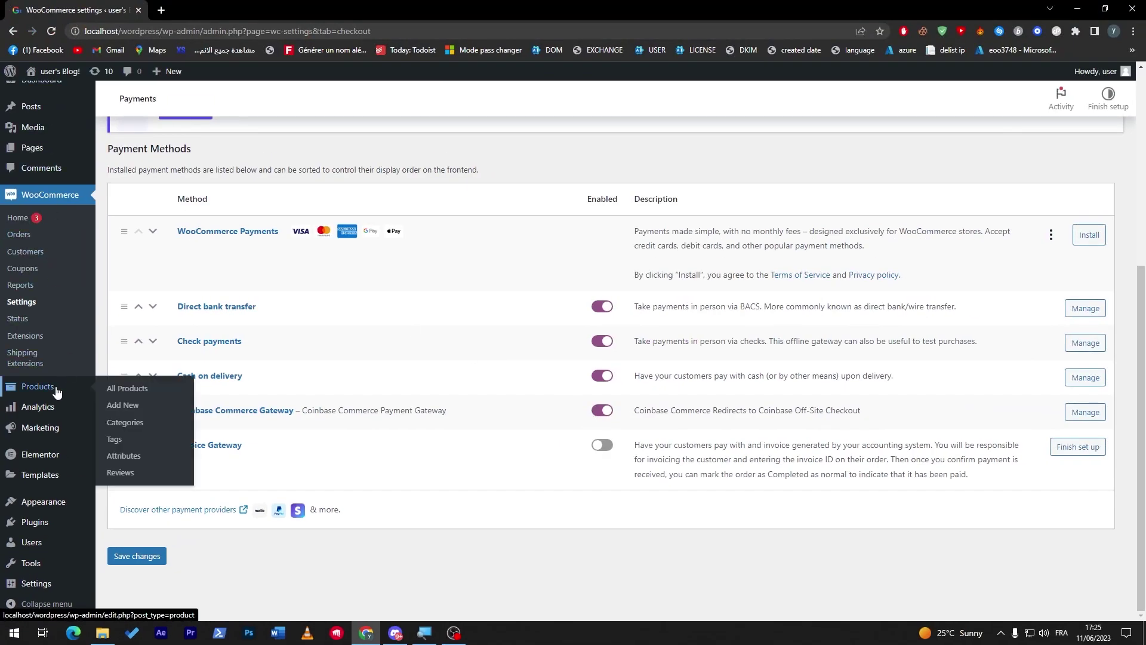
left_click(131, 404)
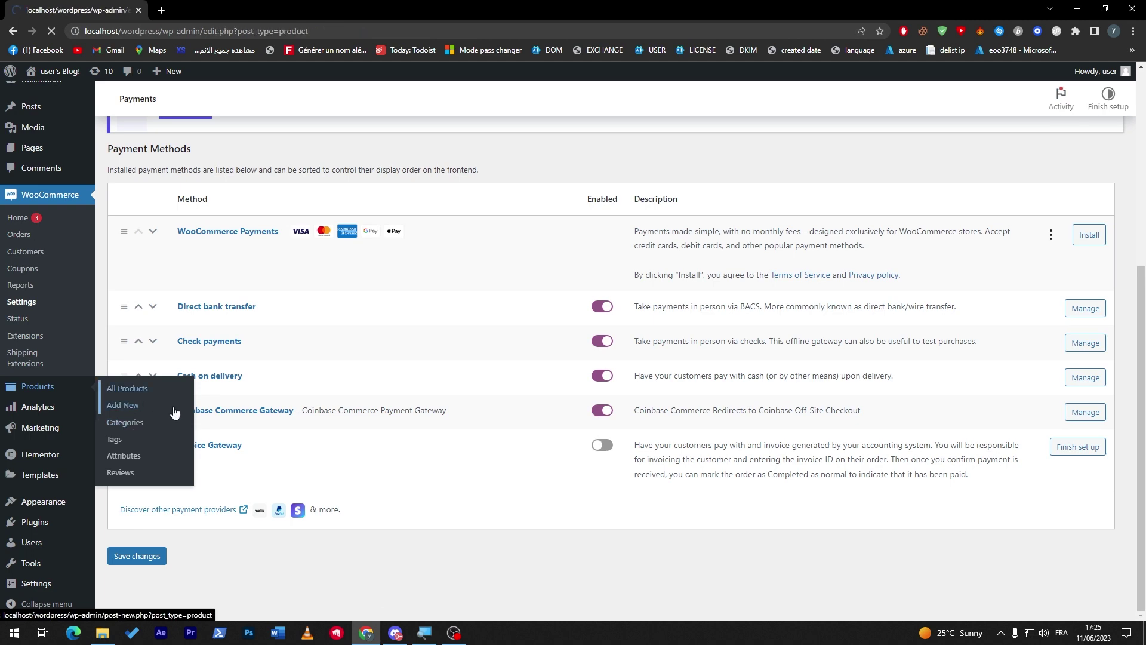
scroll(1086, 367, "down", 2)
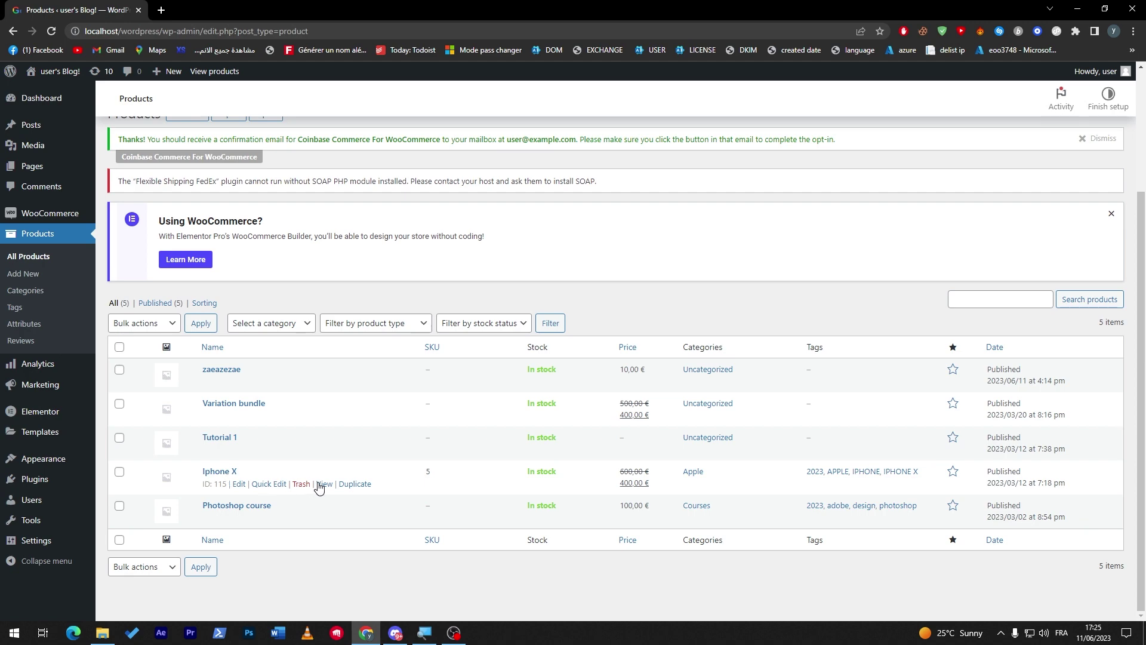
left_click(320, 484)
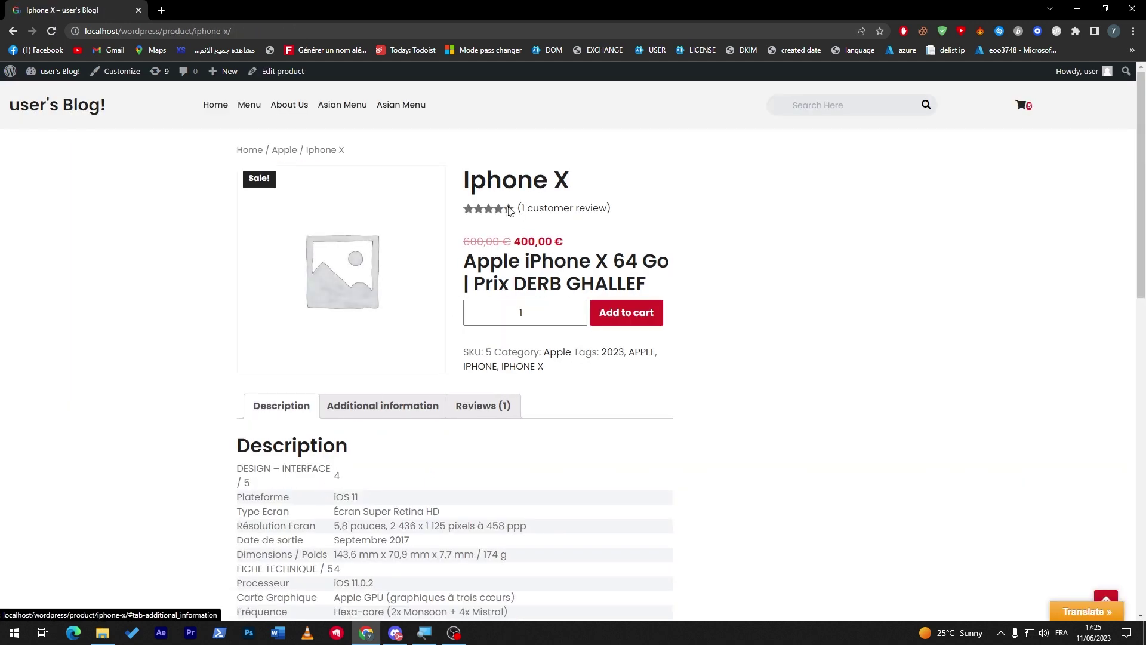
left_click(627, 312)
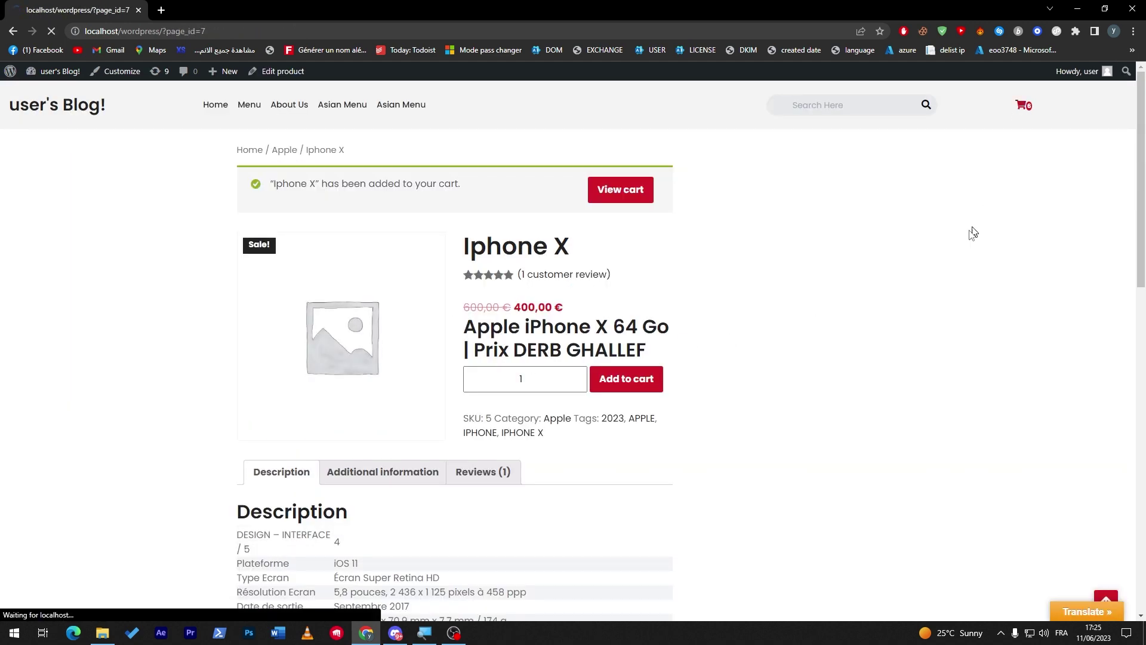
Visit the cart, then go through the site home page back to the admin Dashboard
left_click(1021, 106)
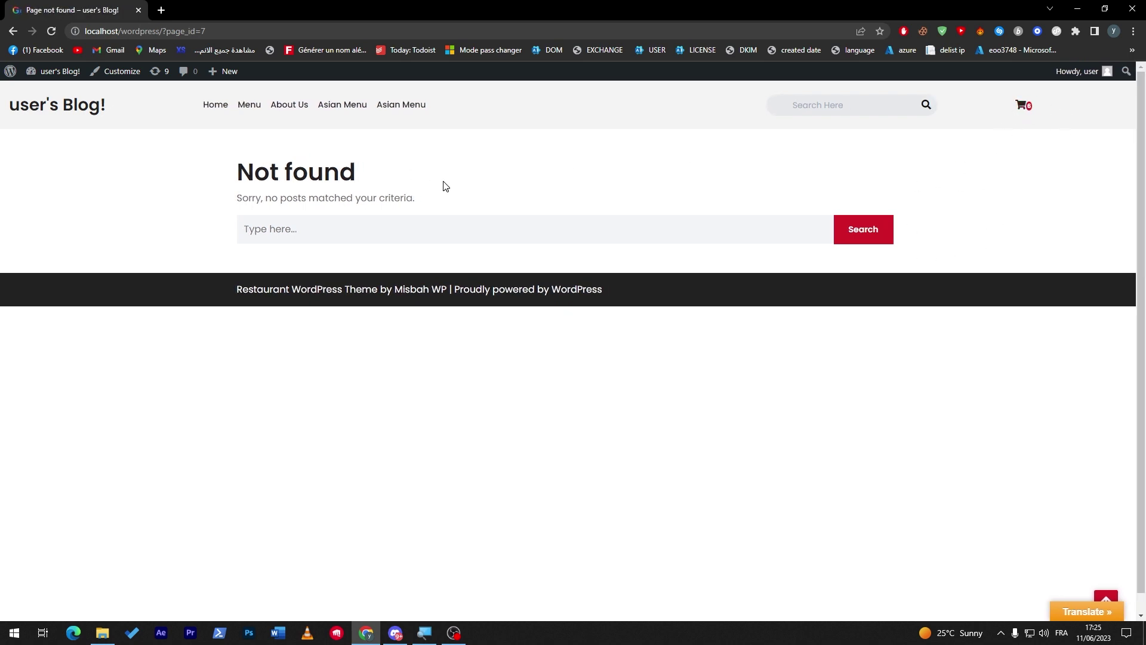
left_click(67, 102)
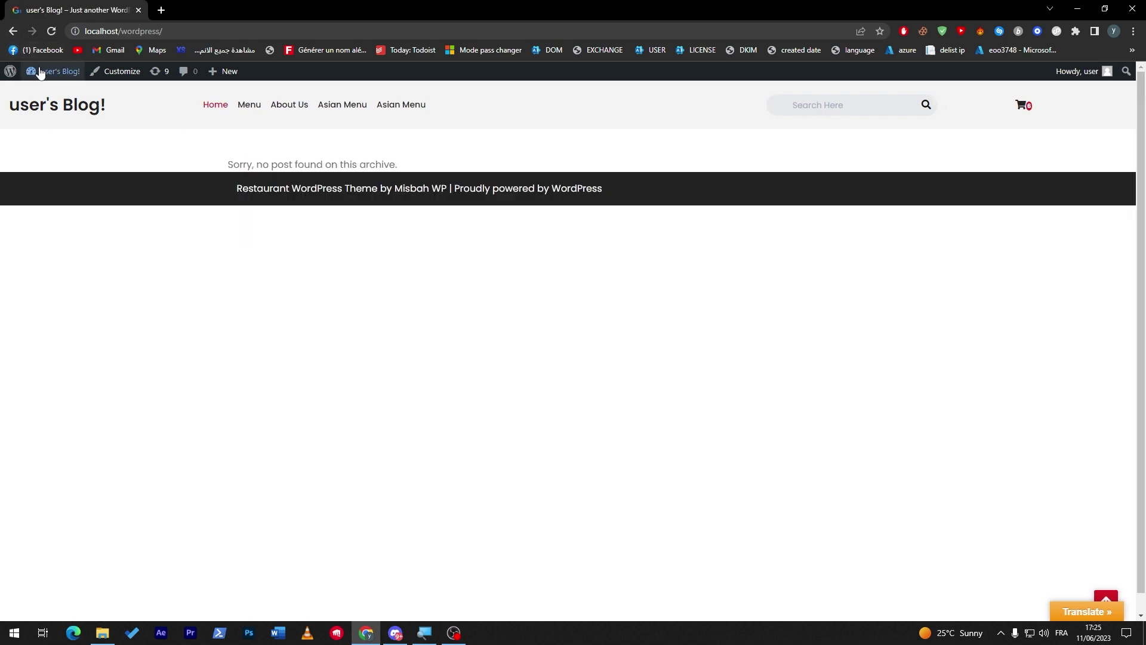
mouse_move(39, 73)
left_click(49, 95)
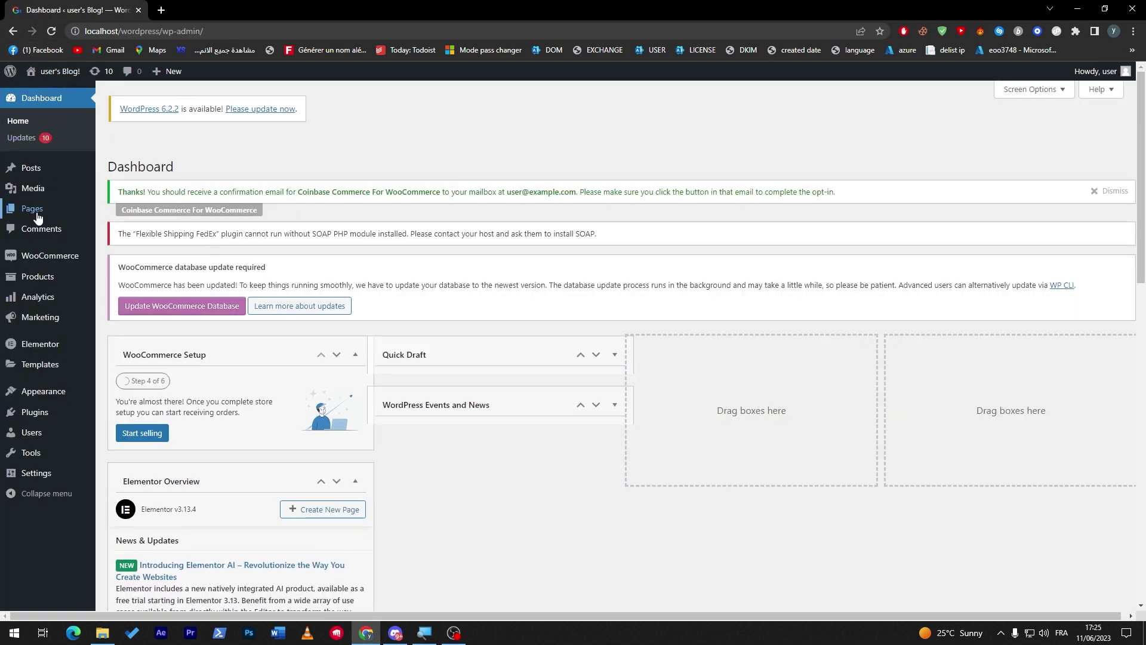
Scroll the installed plugins to reCAPTCHA for WooCommerce and open its settings
mouse_move(36, 261)
left_click(34, 411)
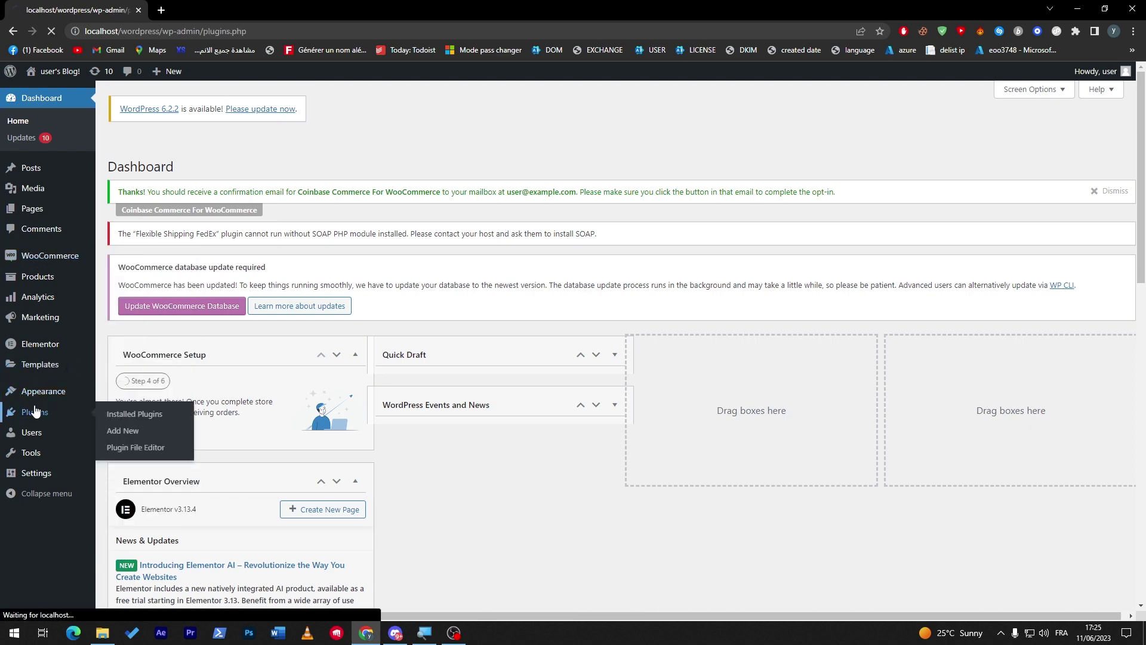
left_click_drag(1144, 169, 1144, 177)
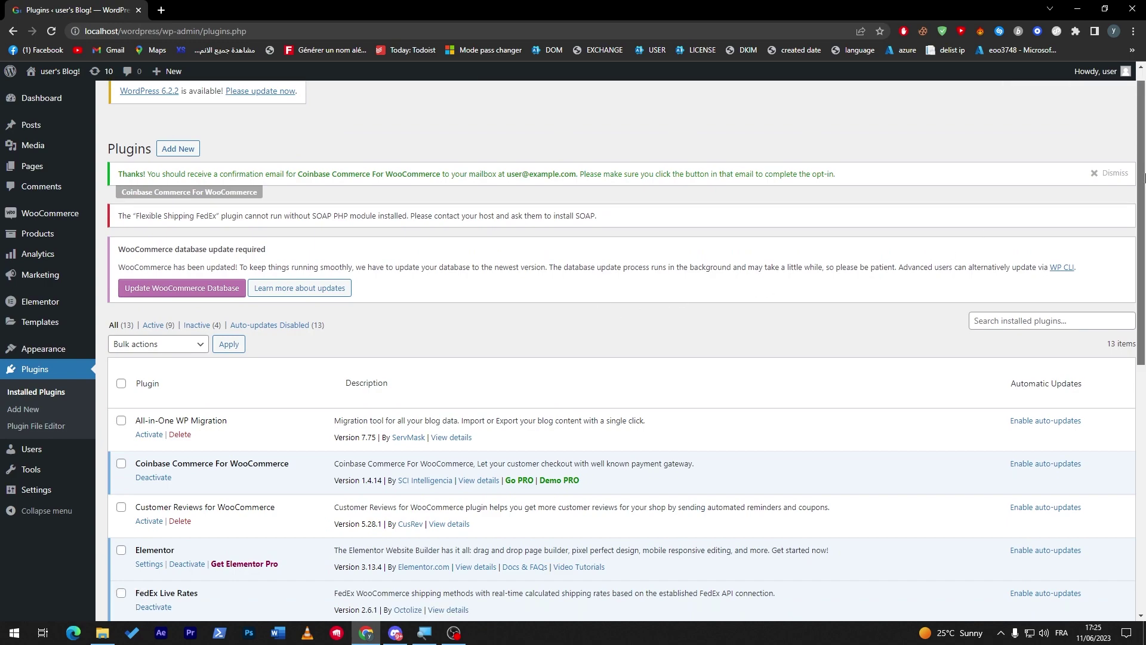
scroll(251, 294, "down", 5)
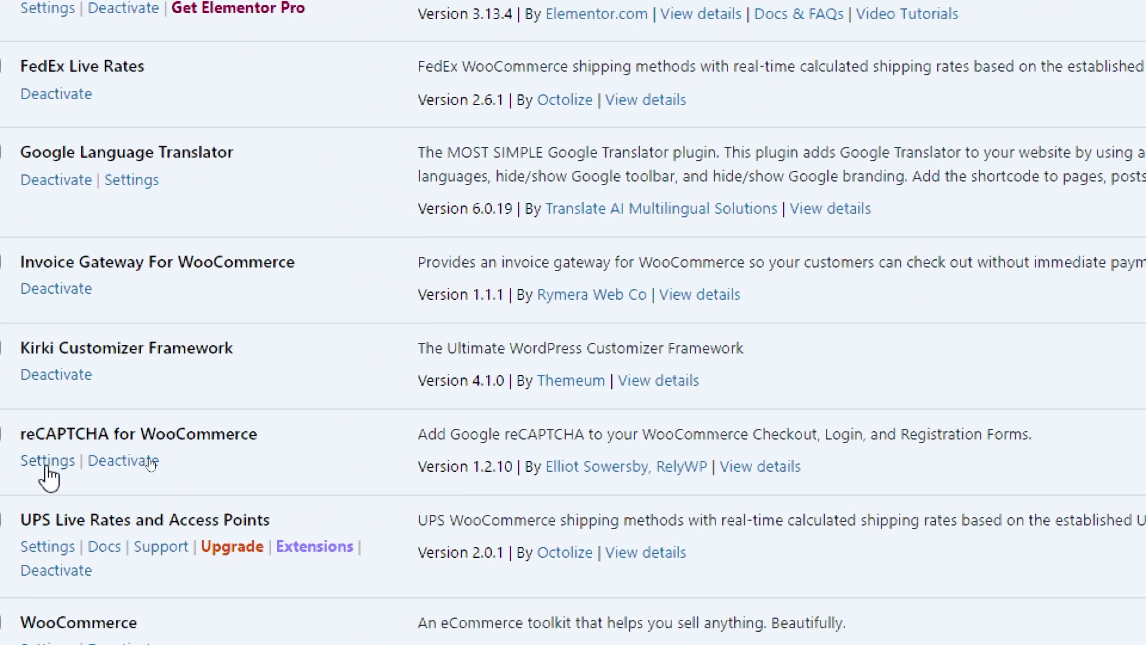
left_click(149, 456)
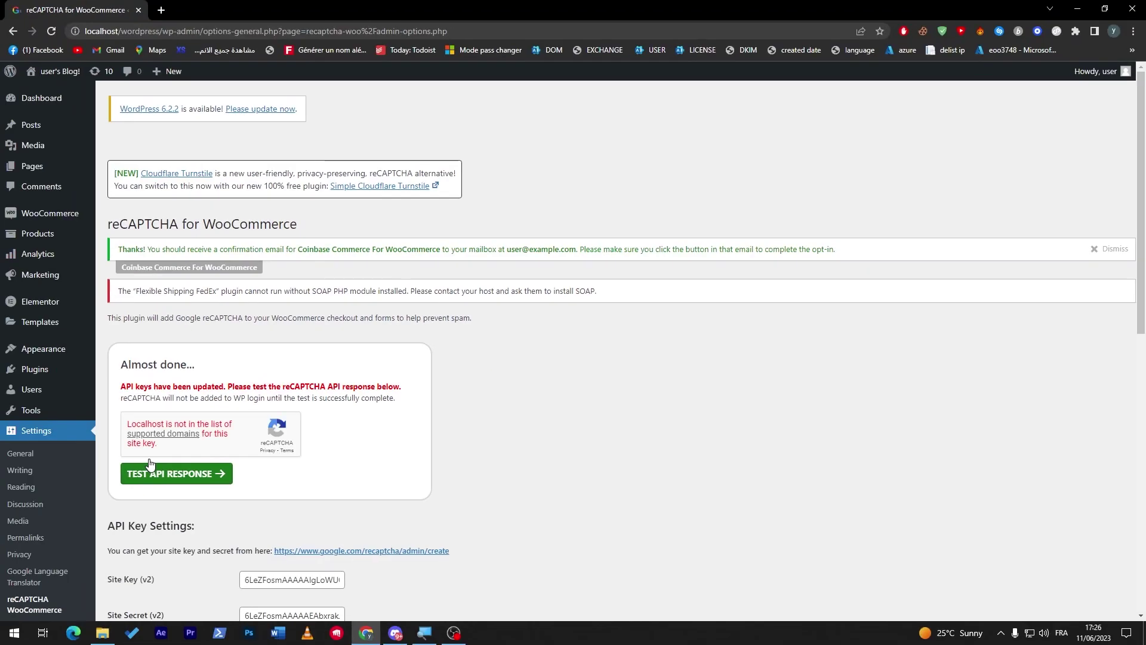
Look over the reCAPTCHA v2 keys, Light theme, and WordPress and WooCommerce Forms protection options
scroll(466, 314, "down", 9)
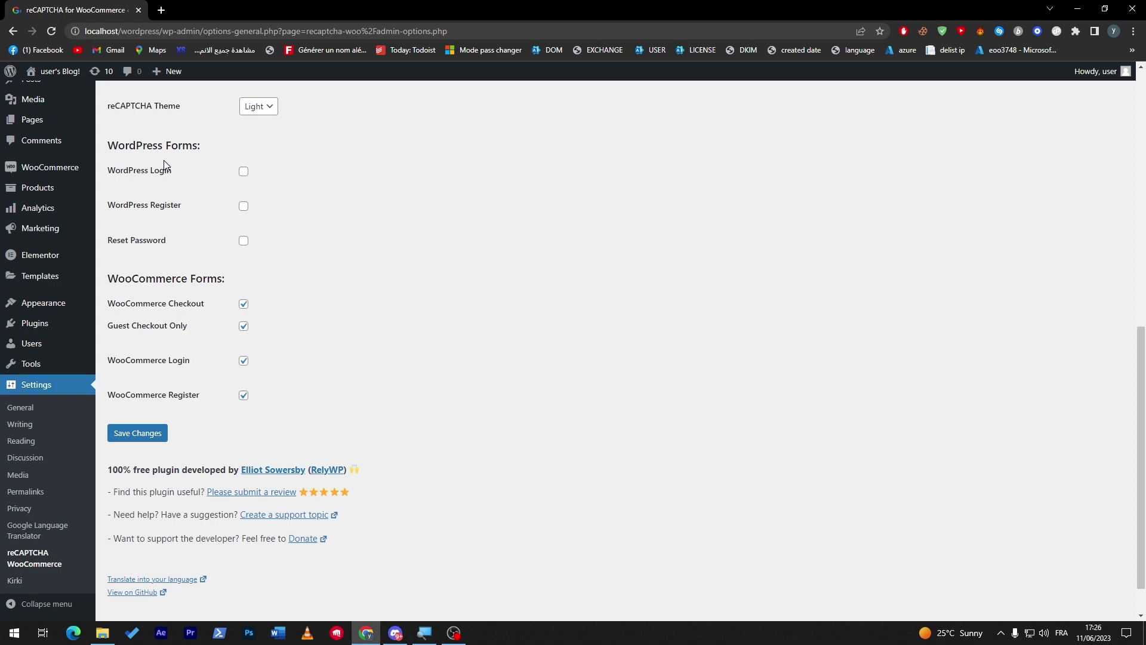
double_click(141, 147)
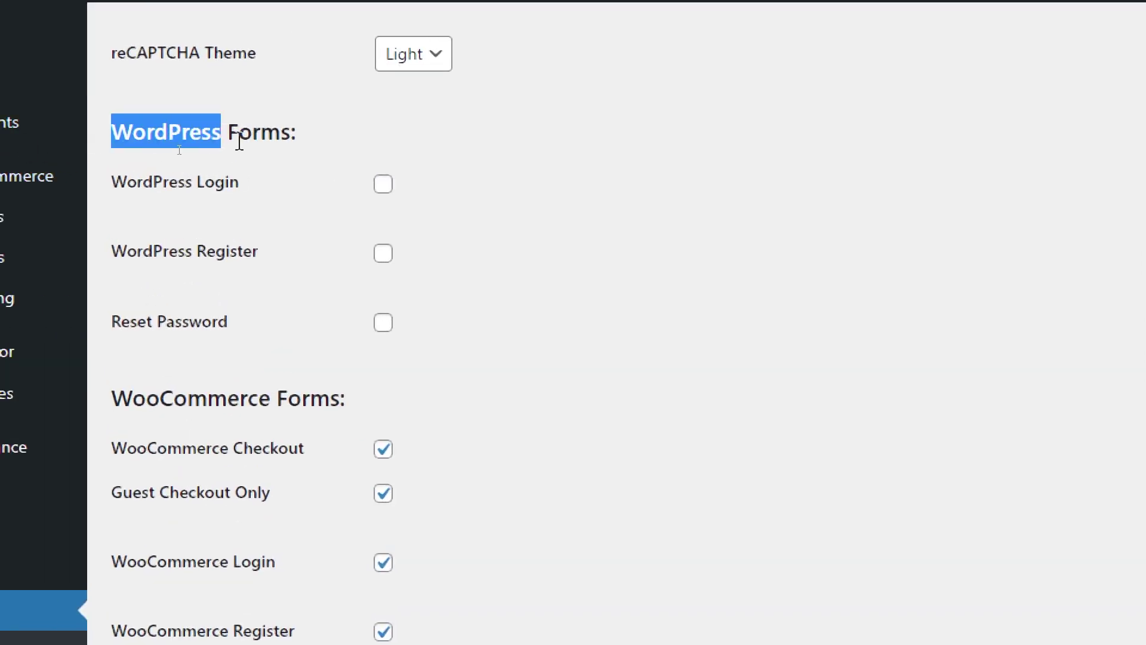
left_click_drag(239, 142, 319, 146)
left_click(209, 192)
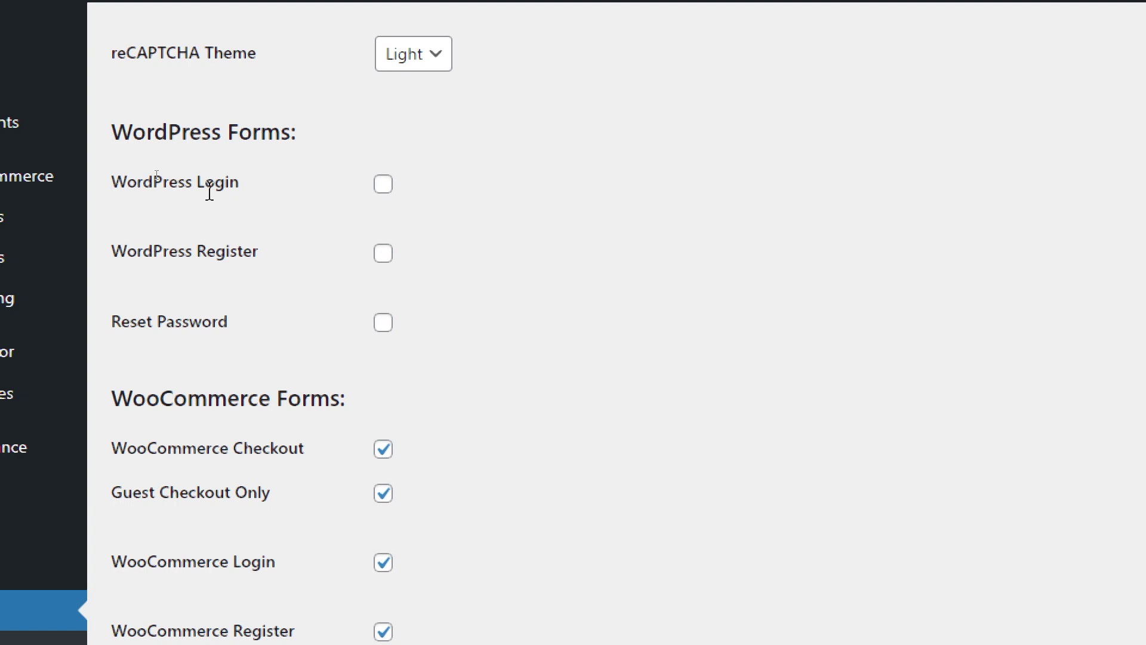
scroll(349, 373, "down", 3)
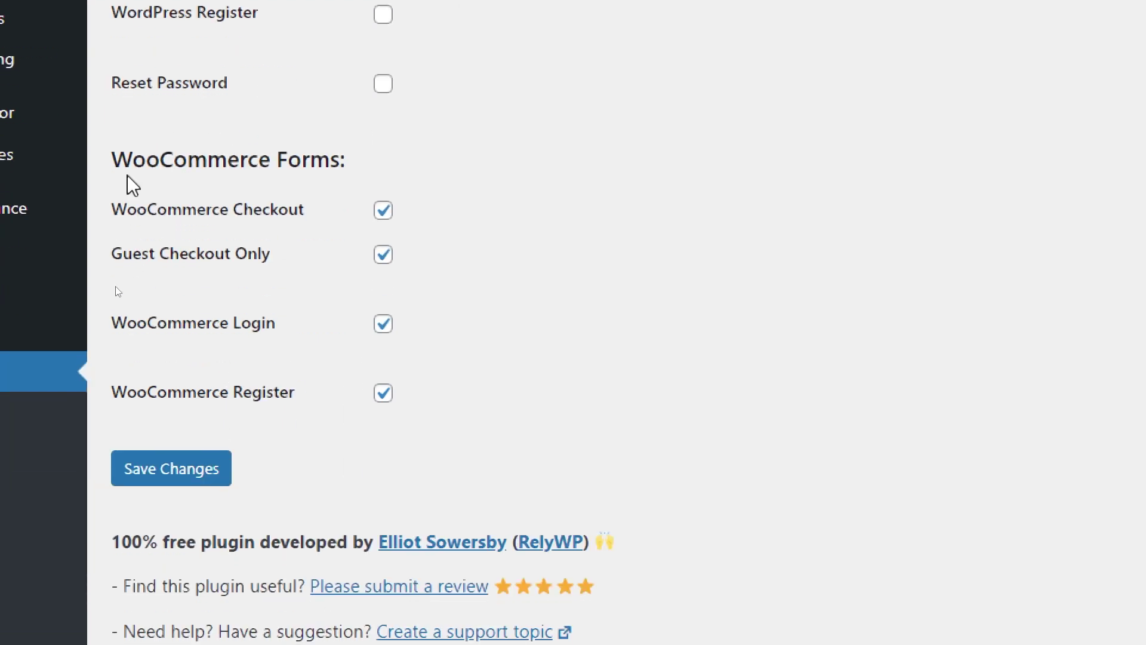
left_click_drag(128, 178, 402, 146)
left_click(401, 146)
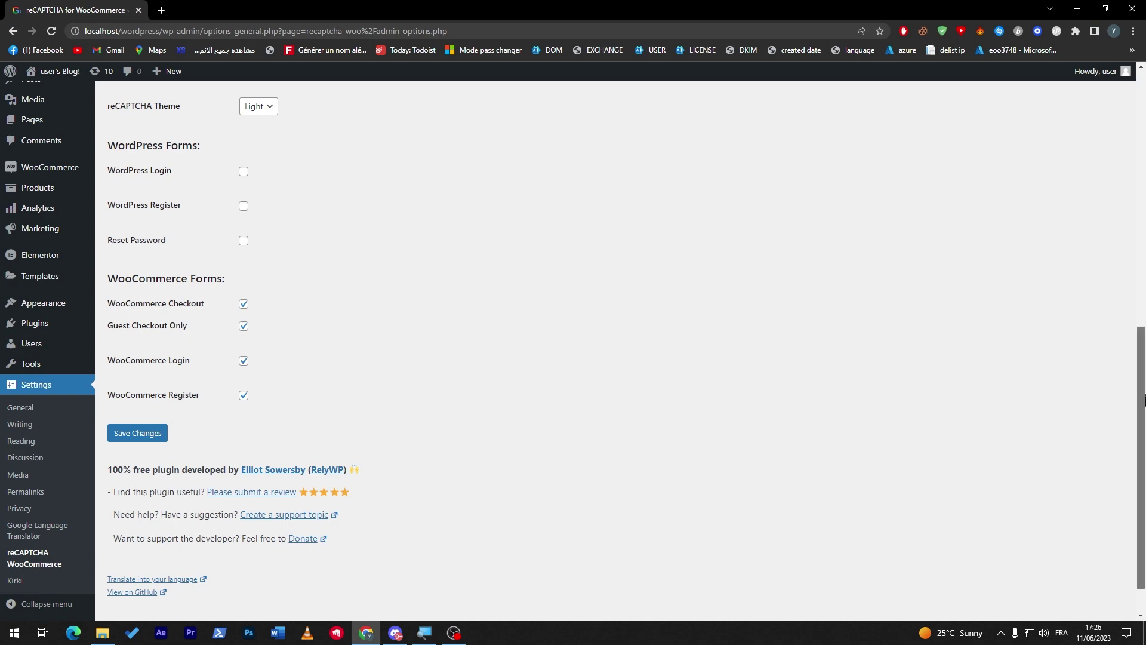
scroll(1069, 355, "up", 4)
left_click_drag(1138, 310, 1141, 229)
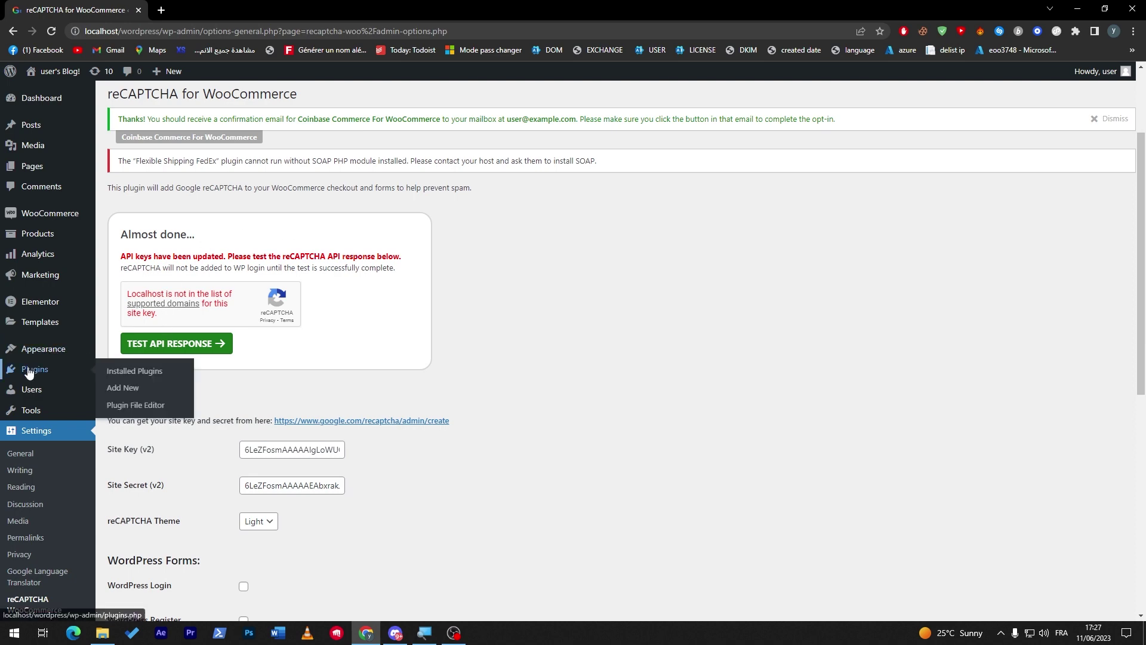
Scroll through the installed plugins, then open the empty Posts list (5 in Trash)
left_click(114, 372)
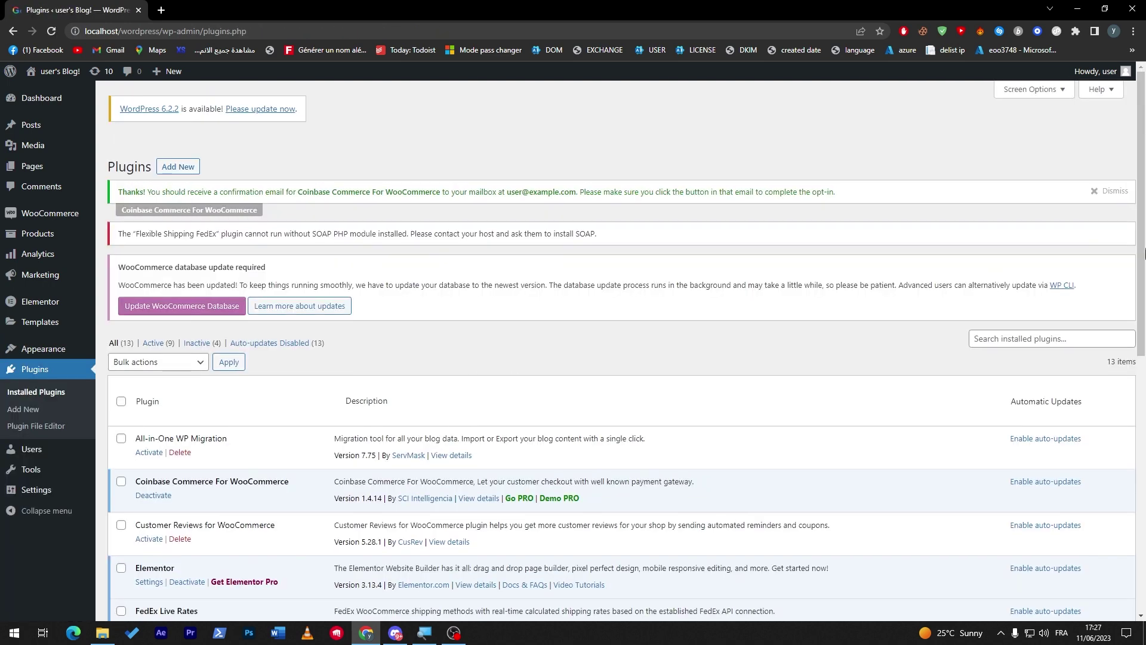
scroll(1105, 442, "down", 8)
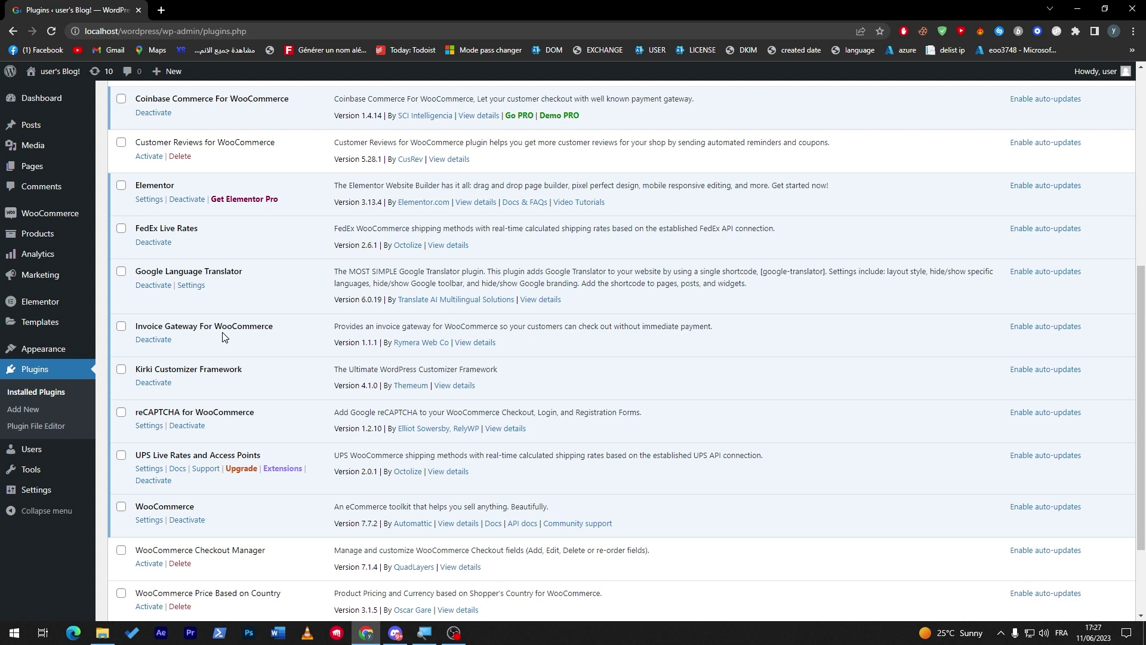
left_click(52, 126)
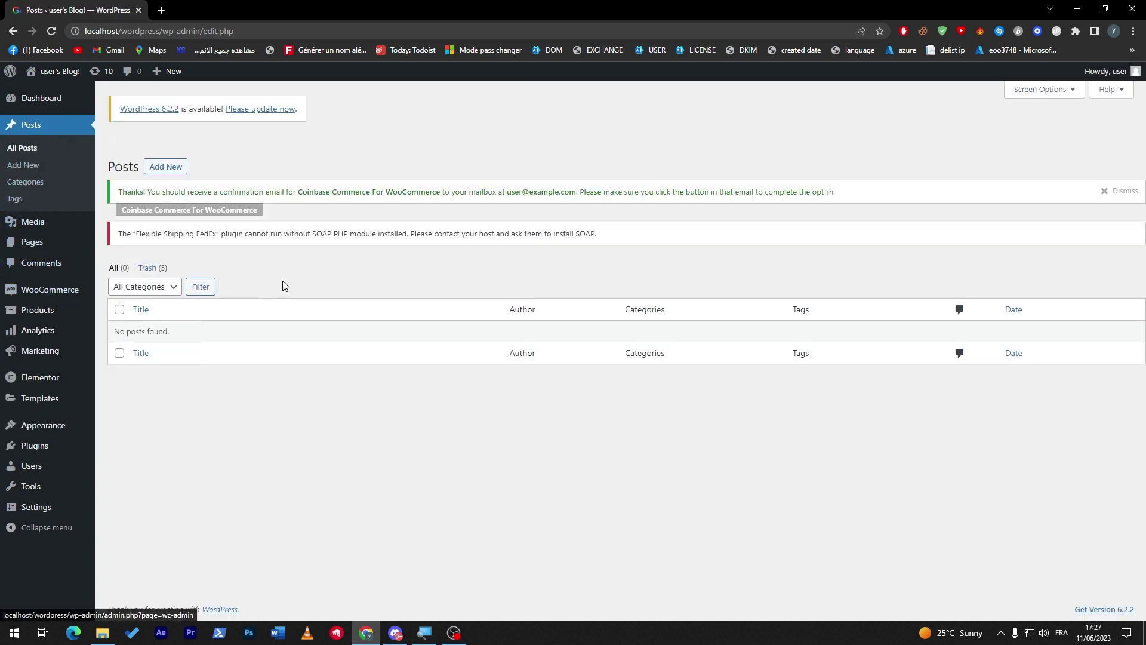
Visit the WooCommerce home page, then go back to the 13 installed plugins
left_click(55, 290)
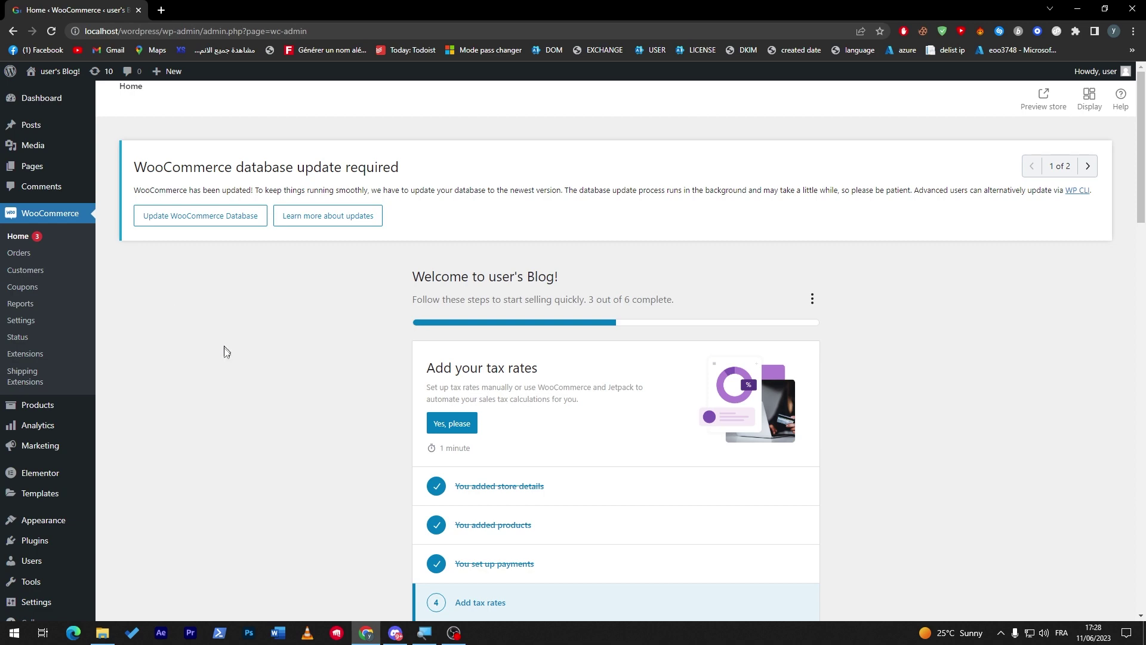
mouse_move(72, 539)
left_click(112, 544)
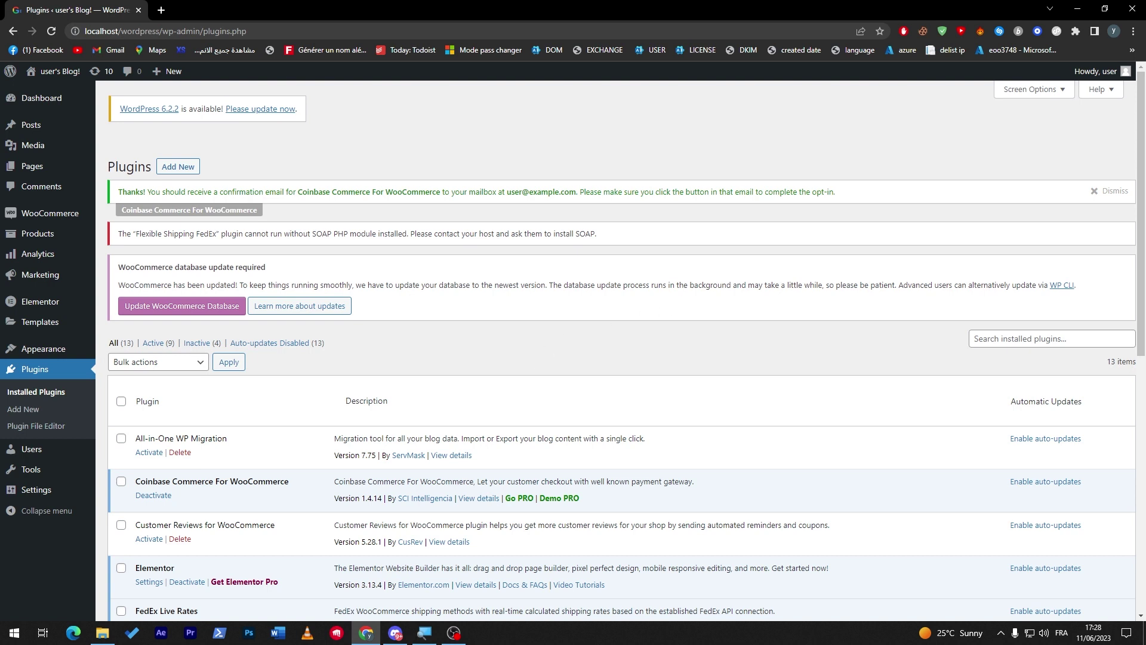
Activate WooCommerce Price Based on Country, bringing up its configuration wizard
left_click_drag(1142, 209, 1091, 431)
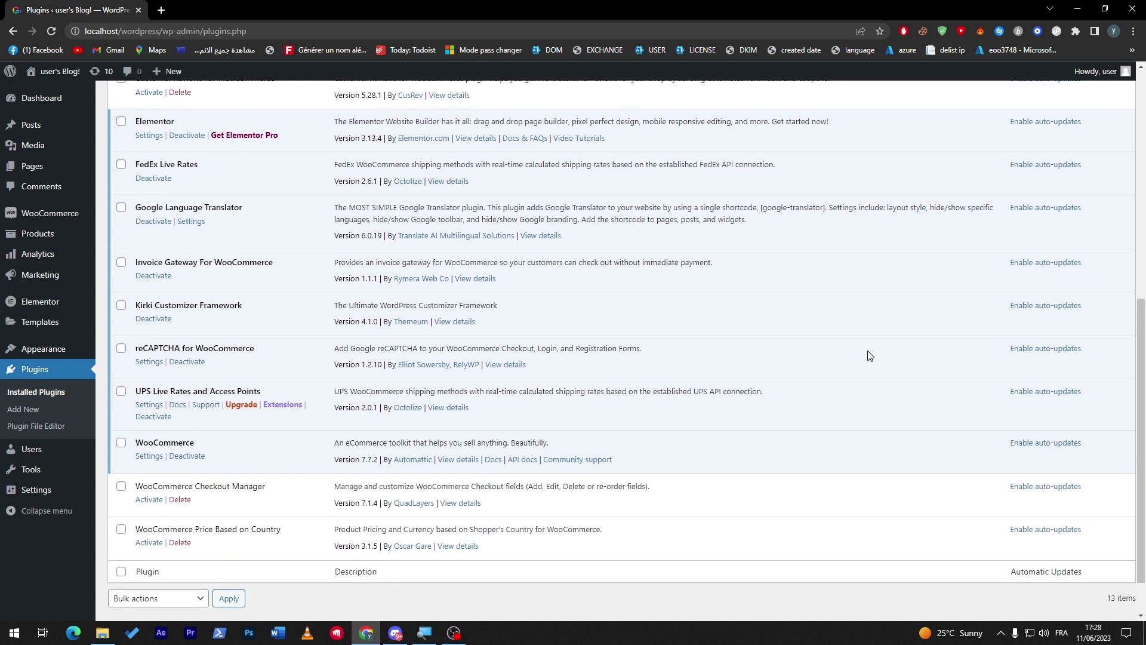
left_click_drag(1143, 454, 1144, 328)
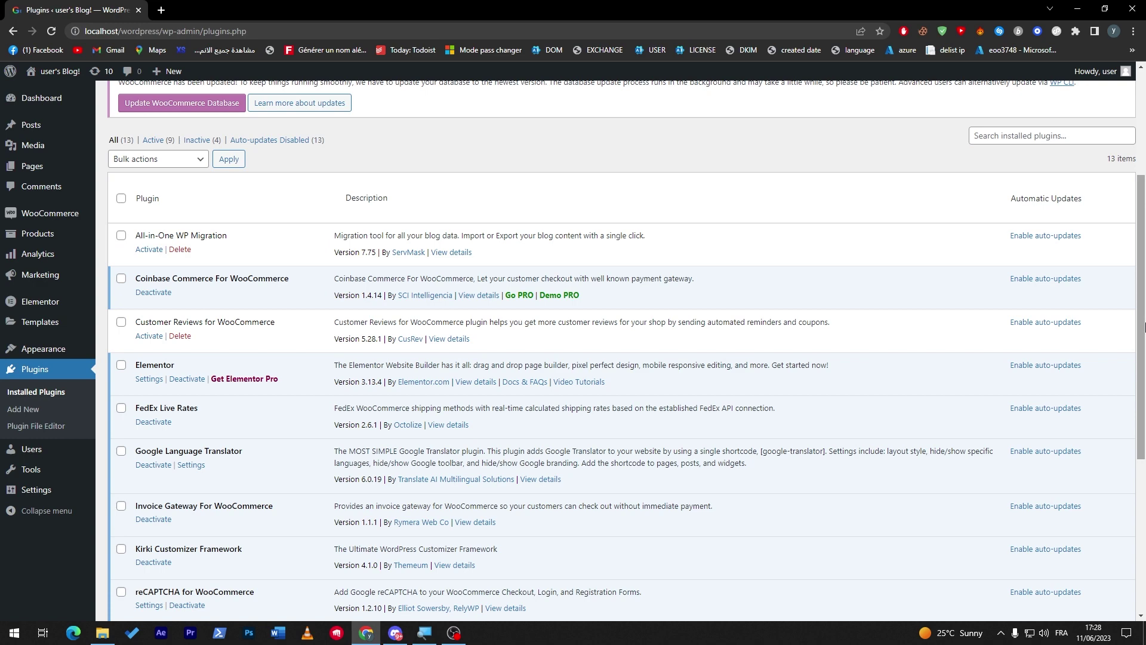
left_click_drag(1145, 325, 1103, 495)
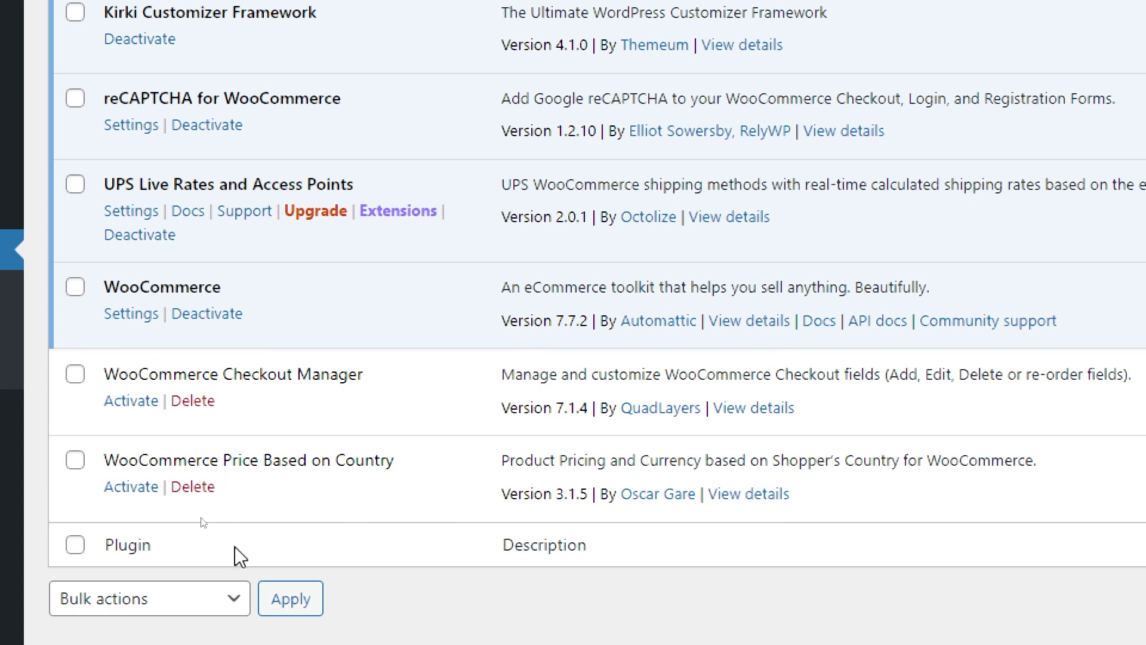
left_click(129, 489)
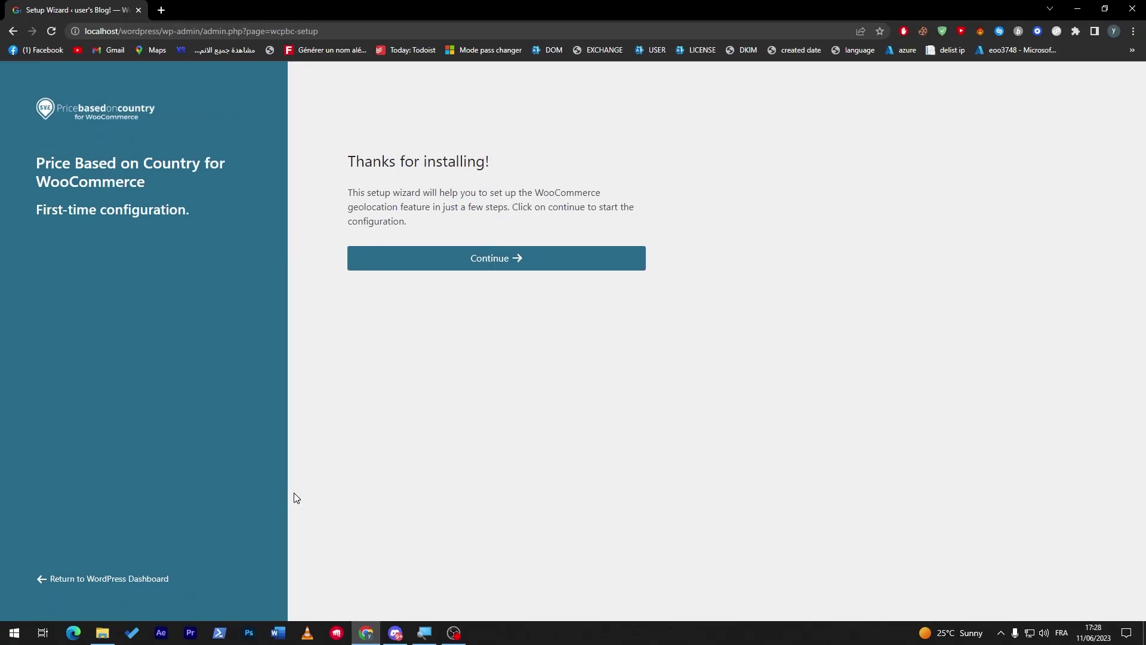
Continue the Price Based on Country wizard to the GeoIP step and open the MaxMind license key guide
left_click(500, 262)
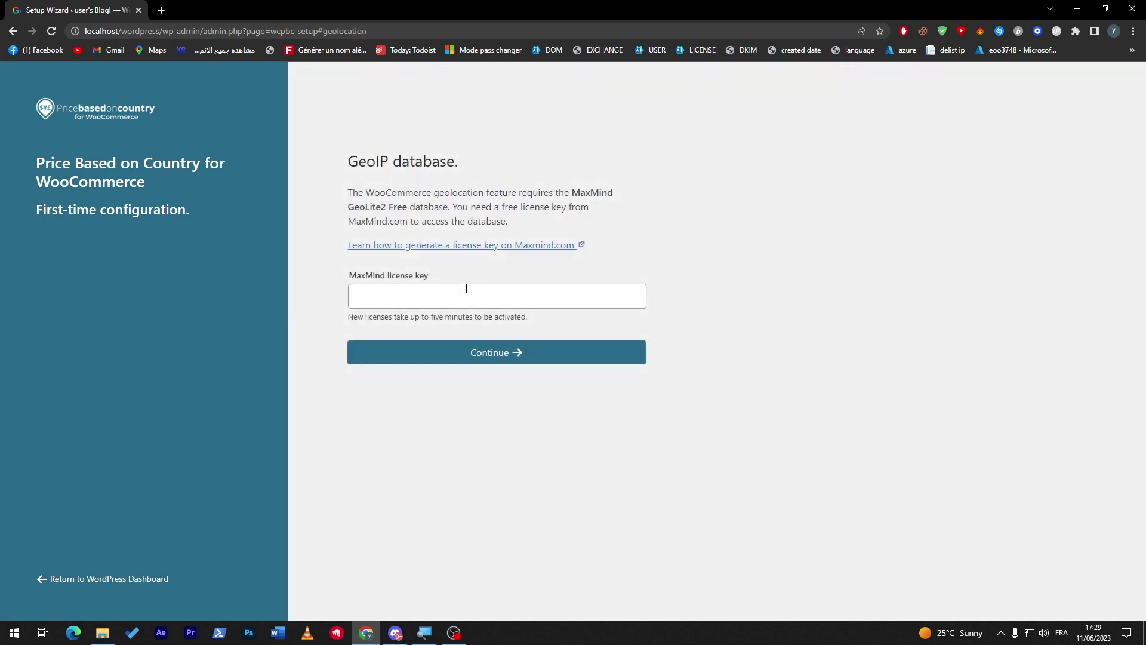
left_click(487, 246)
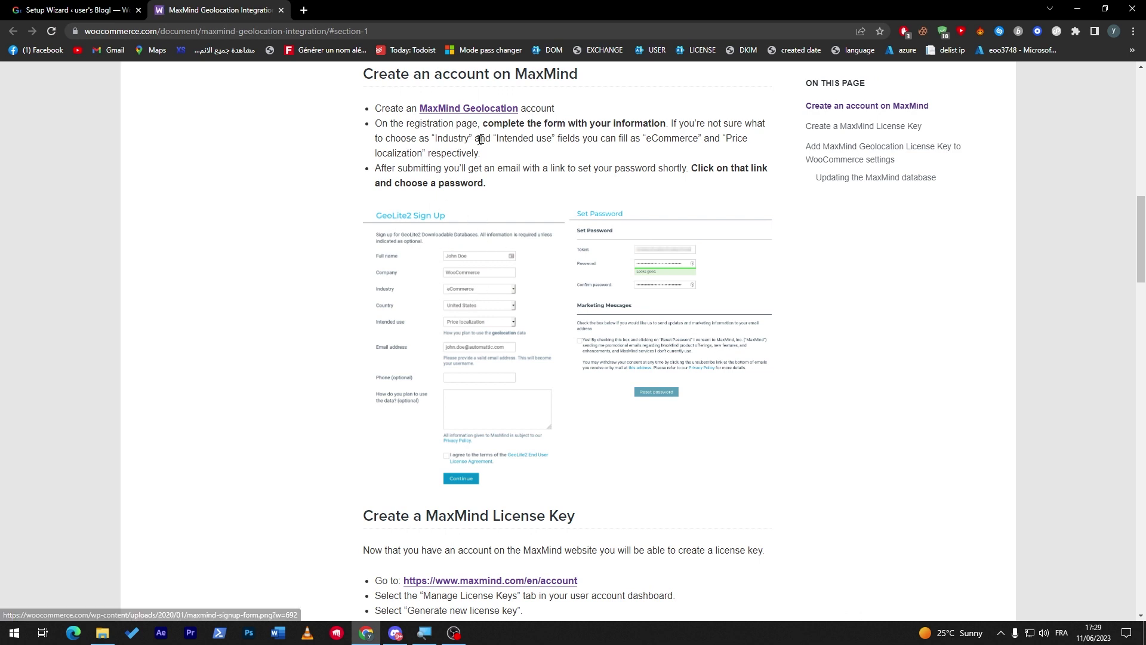
Read through the MaxMind Geolocation Integration guide, then return the setup wizard to its welcome step
mouse_move(1141, 247)
left_mouse_down()
mouse_move(1140, 276)
mouse_move(1133, 261)
left_mouse_up()
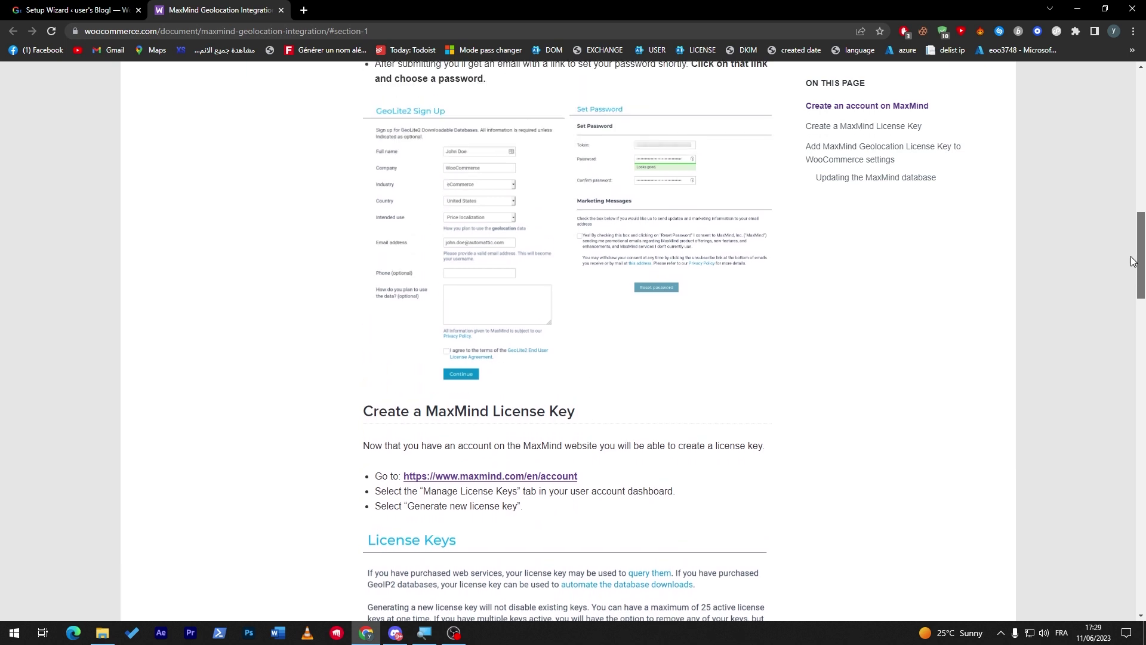
left_click_drag(1134, 261, 1091, 443)
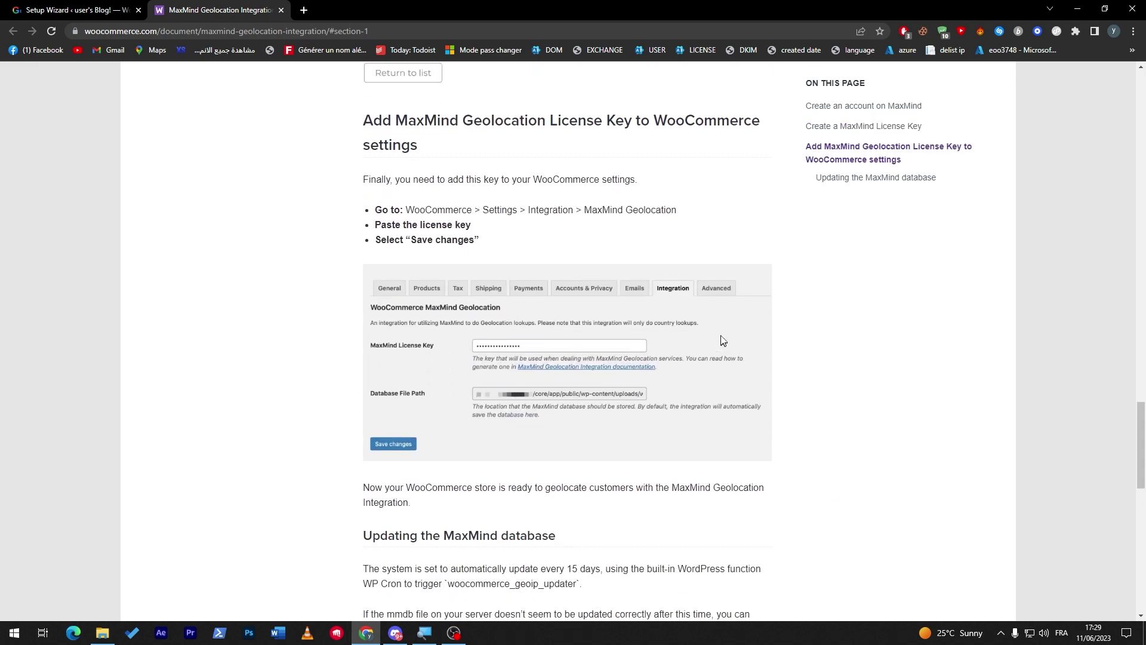
scroll(517, 239, "down", 5)
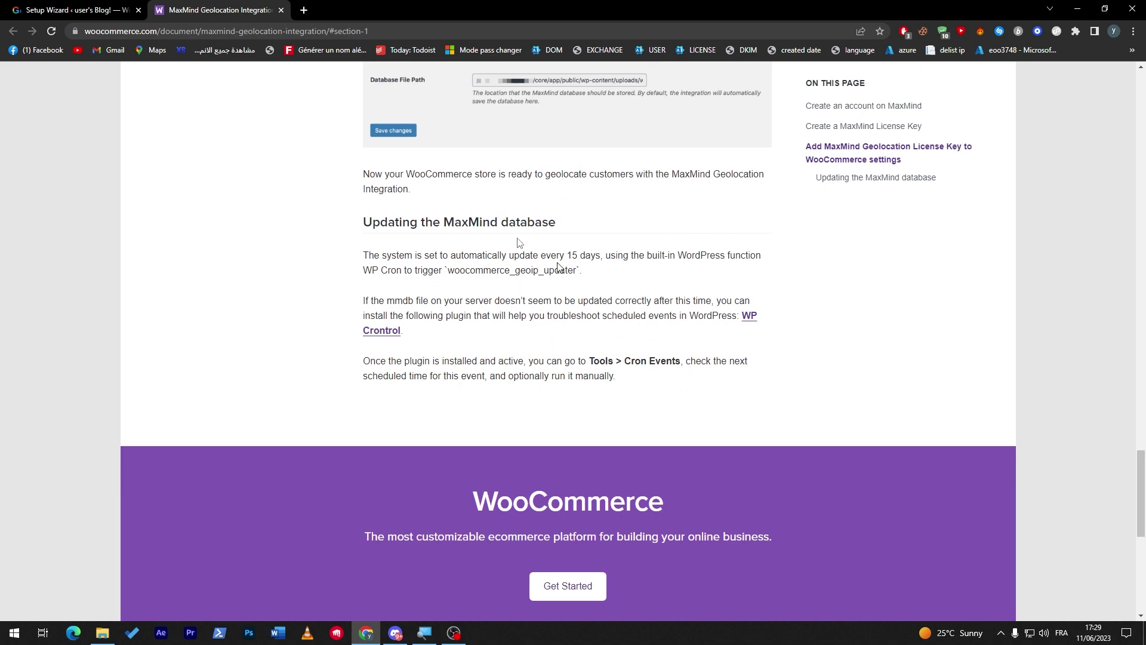
left_click(78, 10)
left_click(13, 32)
Open the zaeazezae product's edit page to check its Product data price, then close the MaxMind tab
left_click(13, 31)
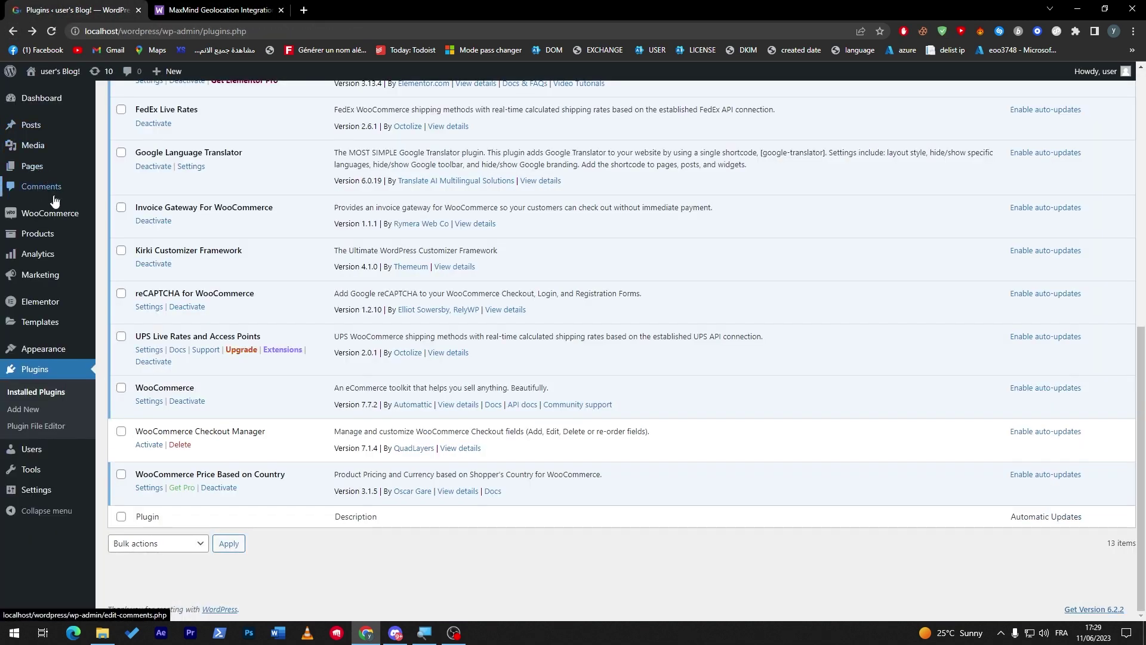
mouse_move(37, 234)
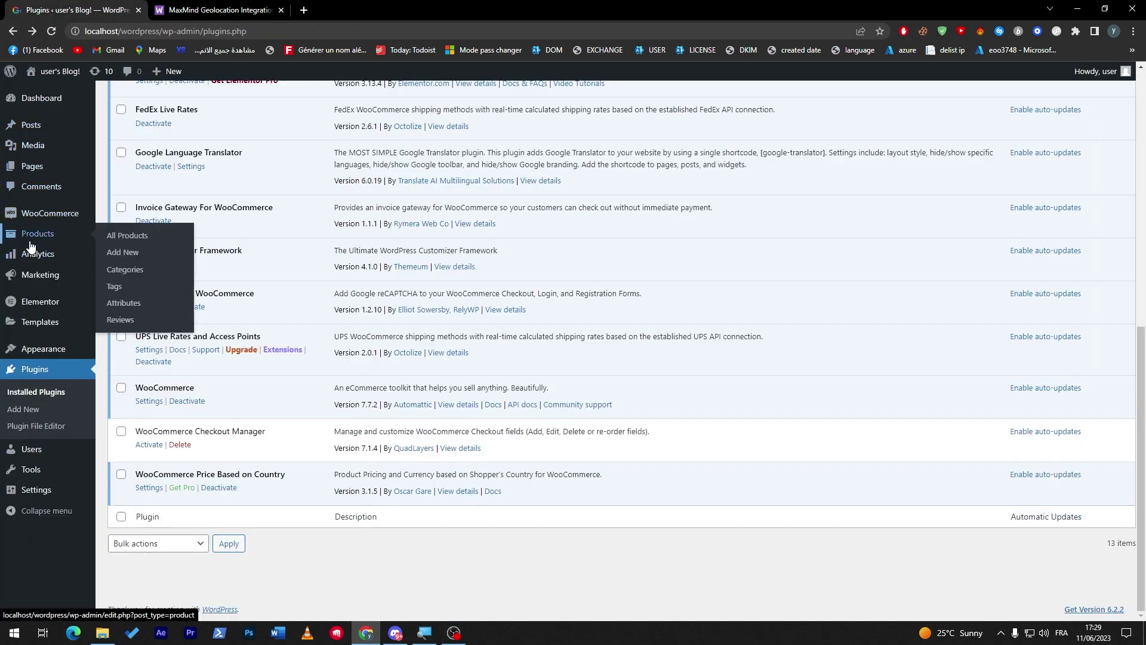
left_click(154, 240)
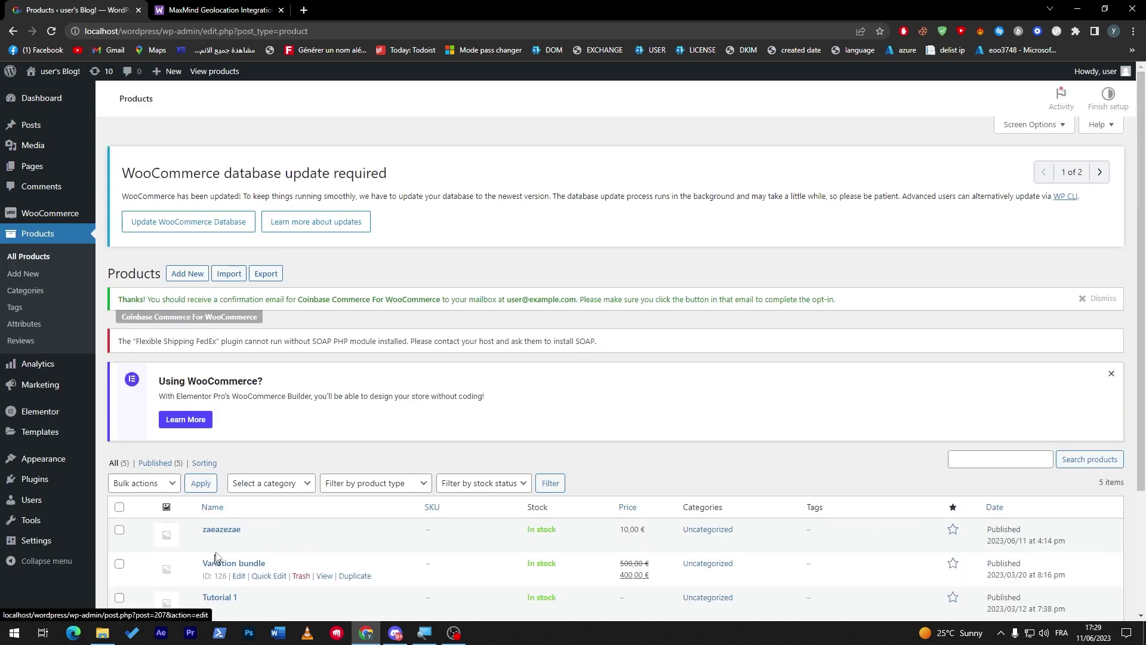
left_click(239, 545)
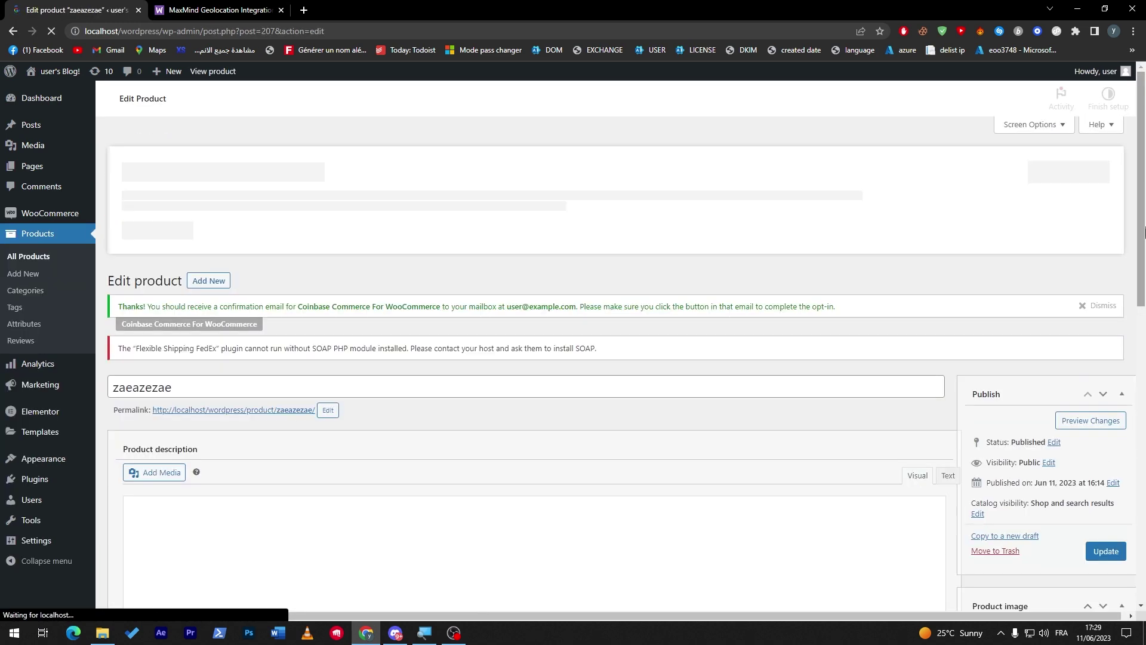
scroll(1134, 385, "down", 5)
scroll(1134, 385, "down", 2)
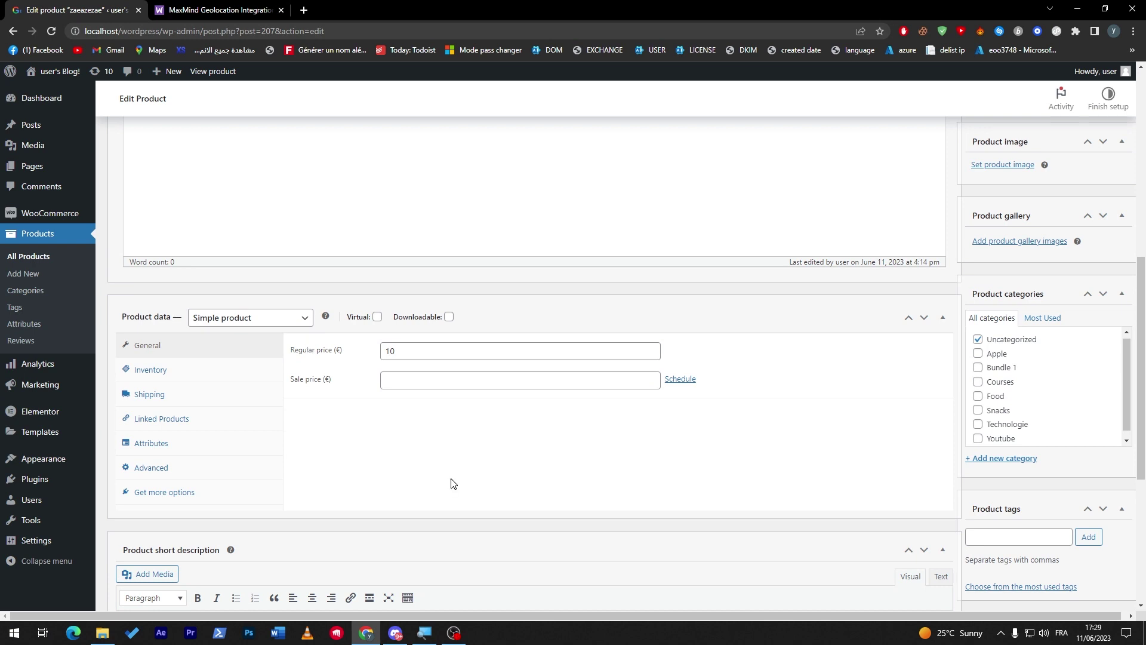
left_click(284, 8)
Activate WooCommerce Checkout Manager from the installed plugins list and go to its settings
left_click(24, 97)
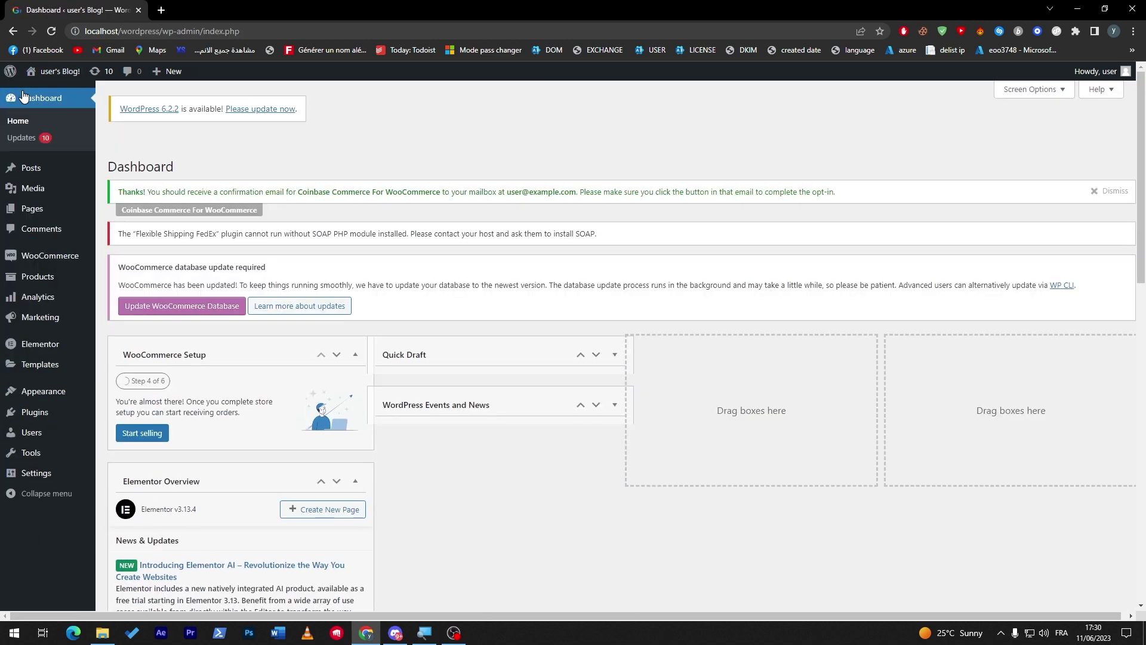
left_click(25, 418)
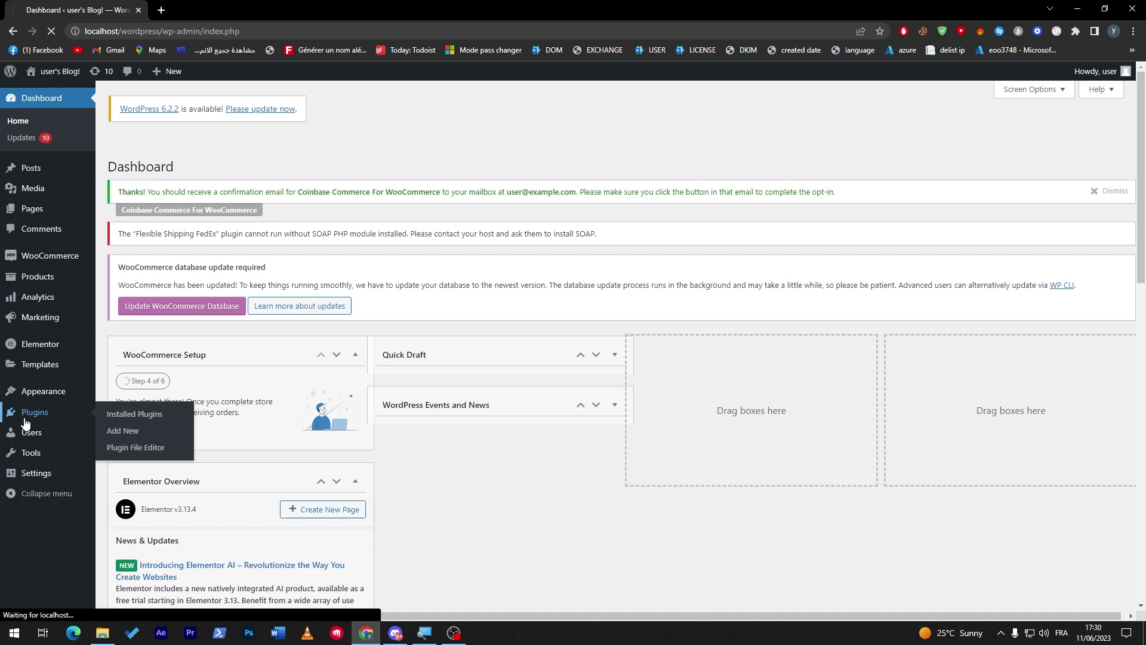
scroll(1140, 503, "down", 10)
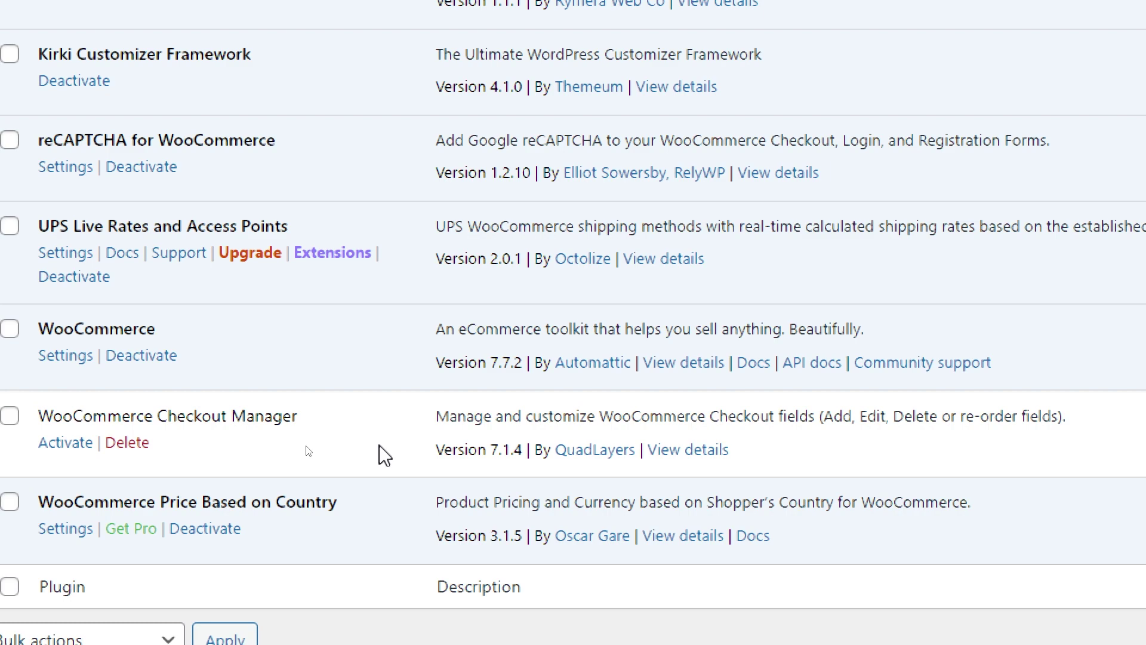
left_click(67, 447)
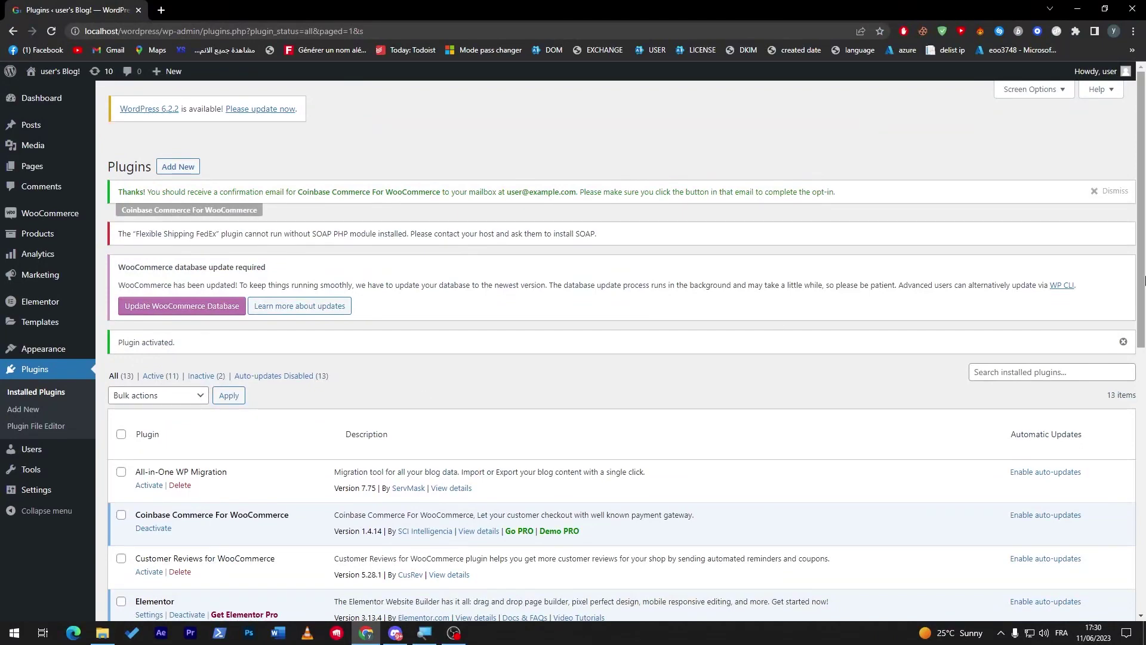
left_click_drag(1144, 280, 1120, 548)
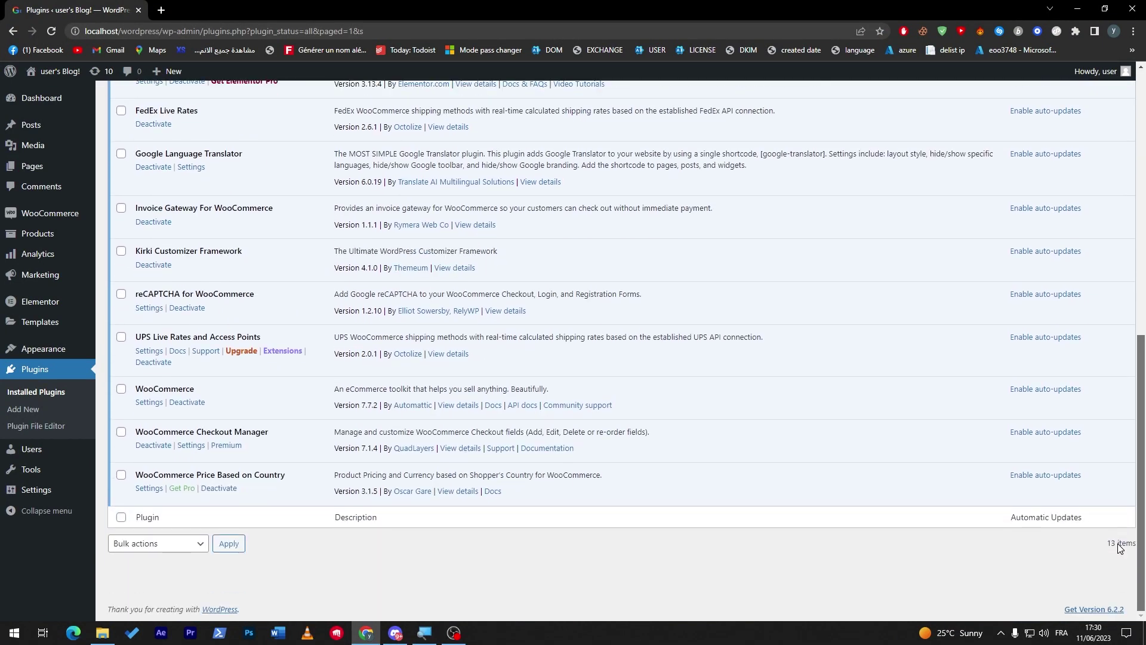
left_click(195, 446)
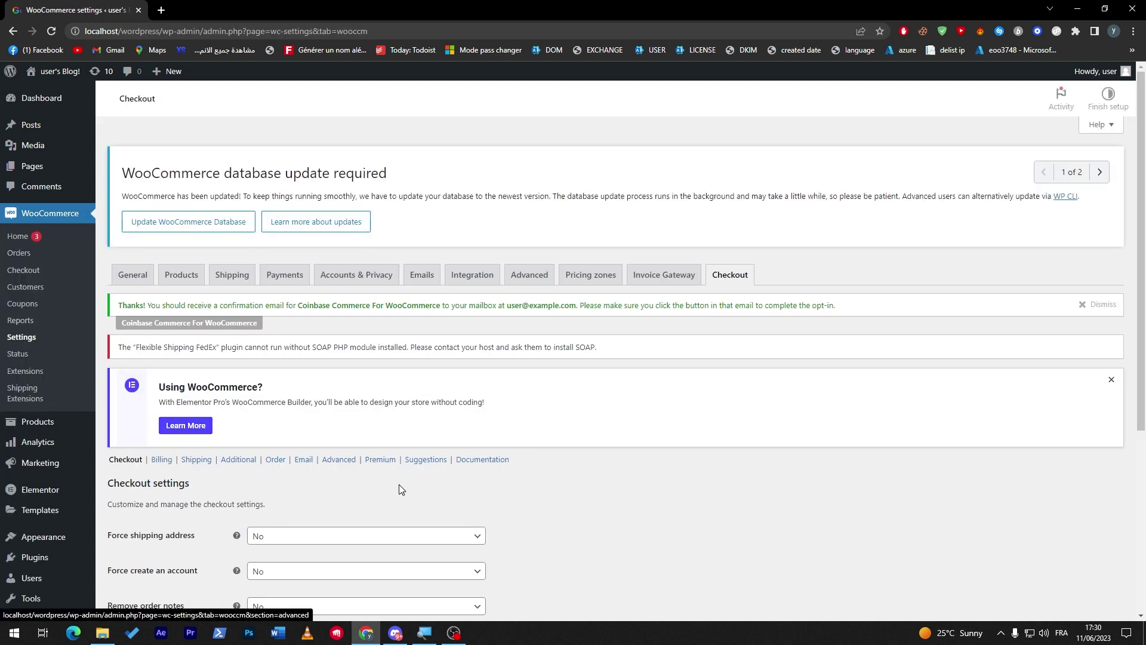
Review Checkout Manager's checkout options, keeping Remove order notes at No, and glance at Billing fields
scroll(1133, 508, "down", 4)
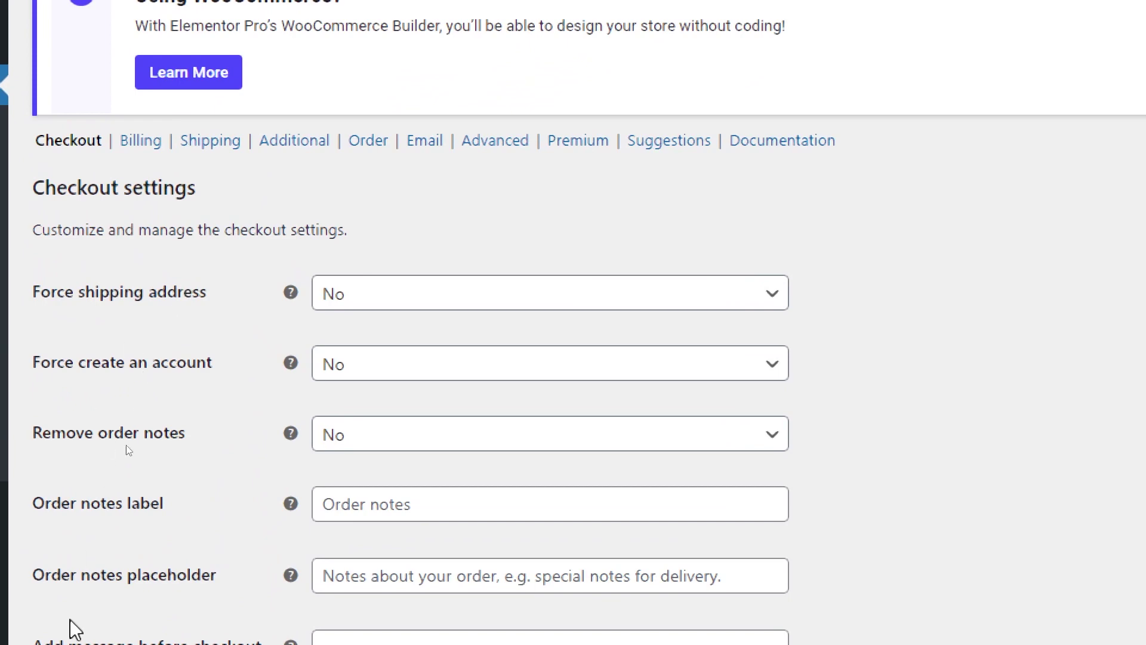
scroll(110, 623, "down", 2)
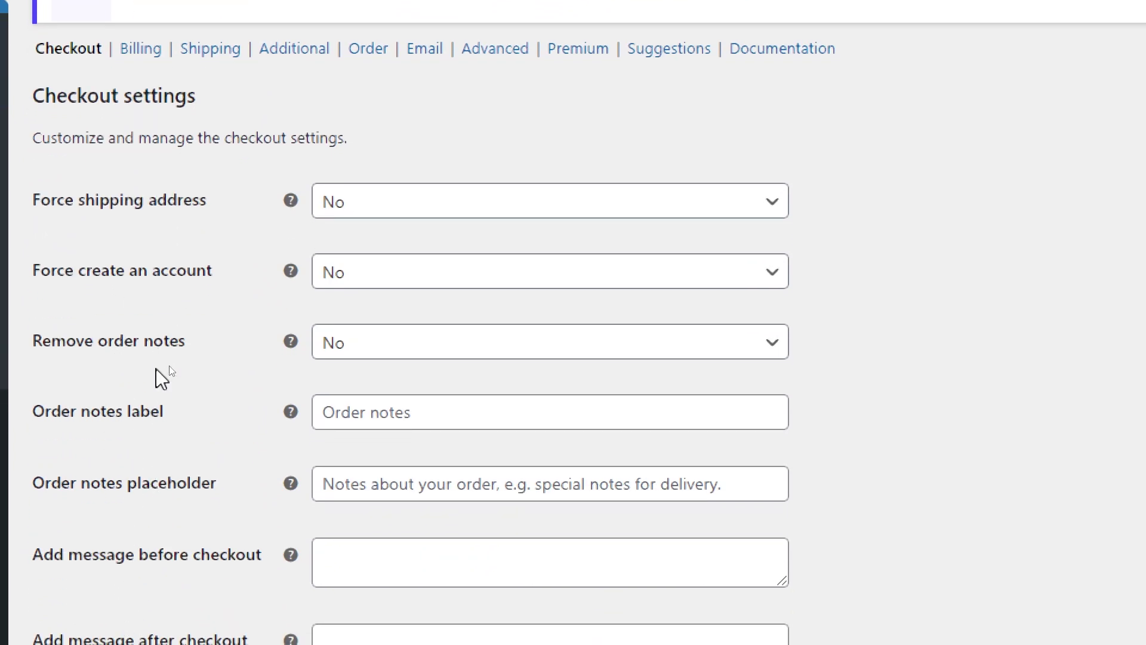
left_click(418, 348)
left_click(422, 349)
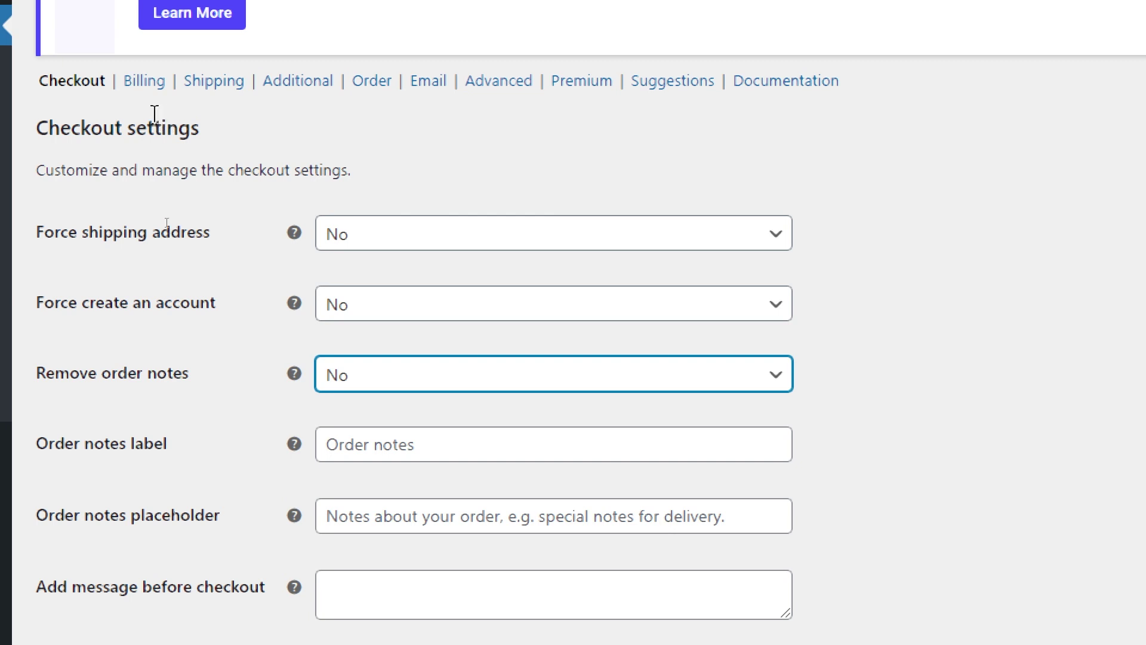
left_click(143, 83)
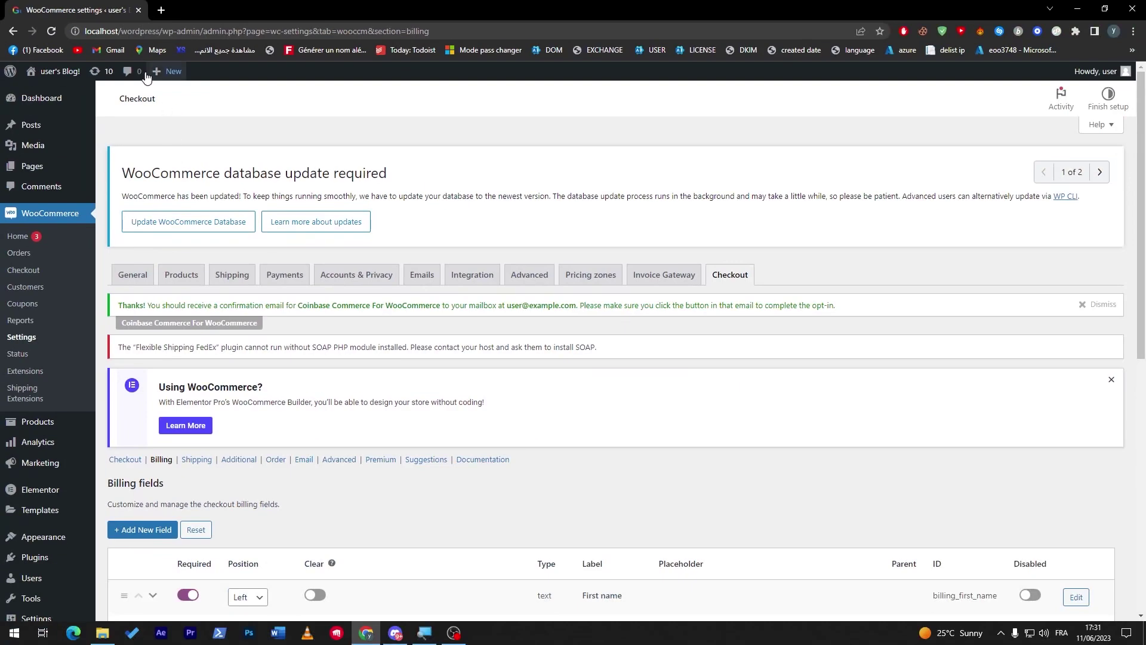
left_click(125, 459)
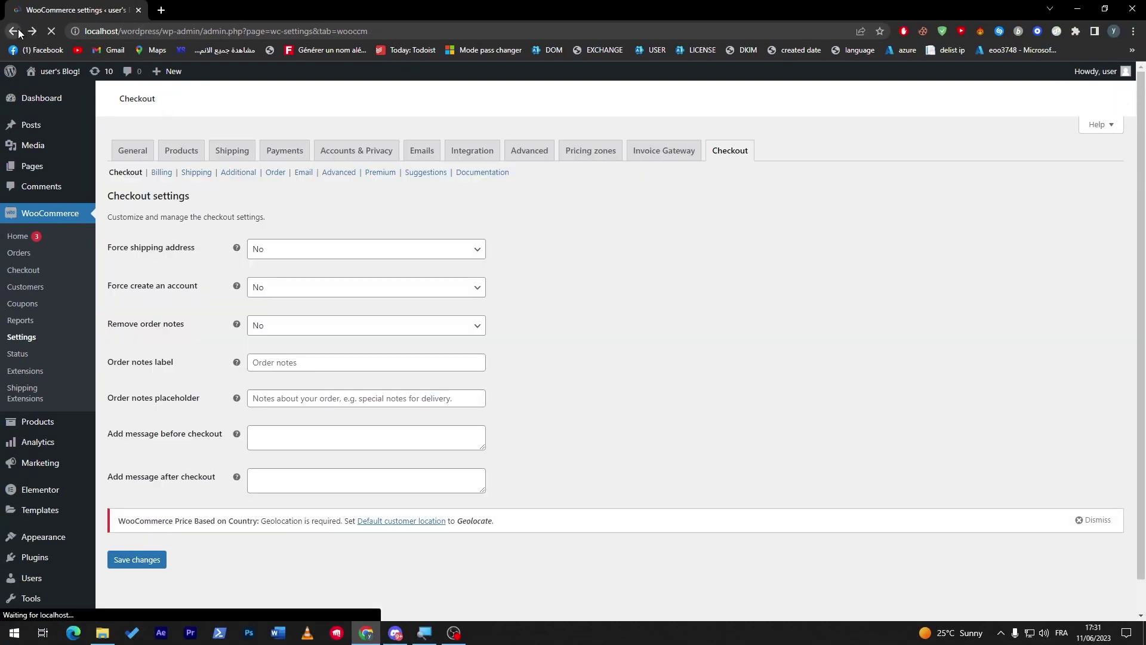